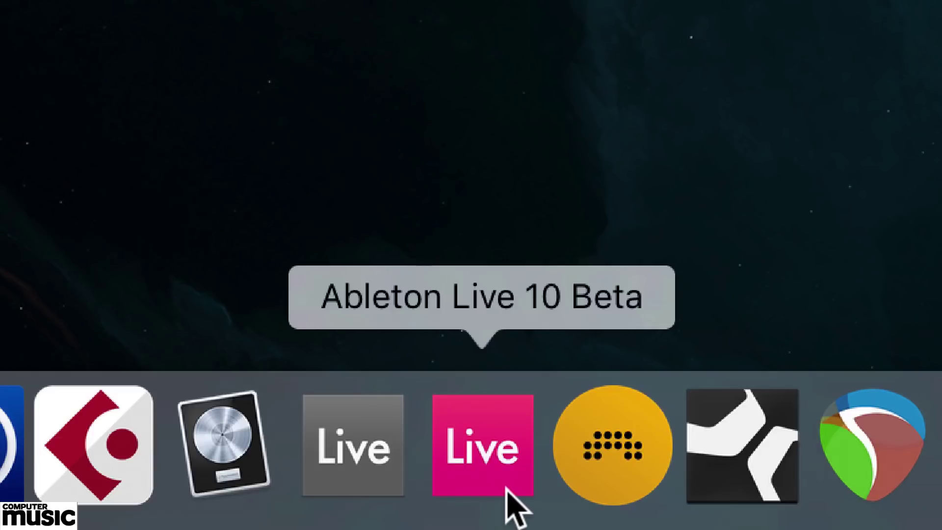
- Launch Ableton Live 10 Beta
{"action": "left_click", "coordinate": [507, 488]}
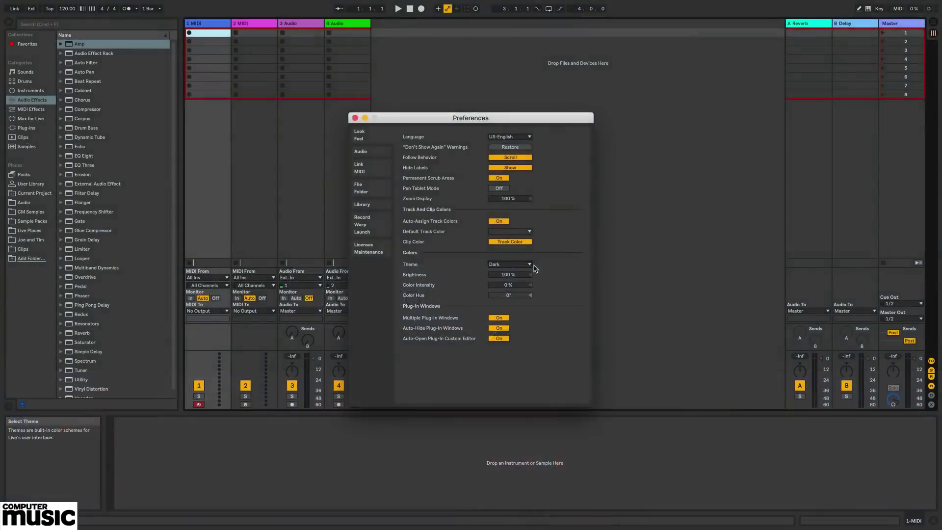
{"action": "key", "text": "Down"}
{"action": "key", "text": "Down"}
{"action": "key", "text": "Down"}
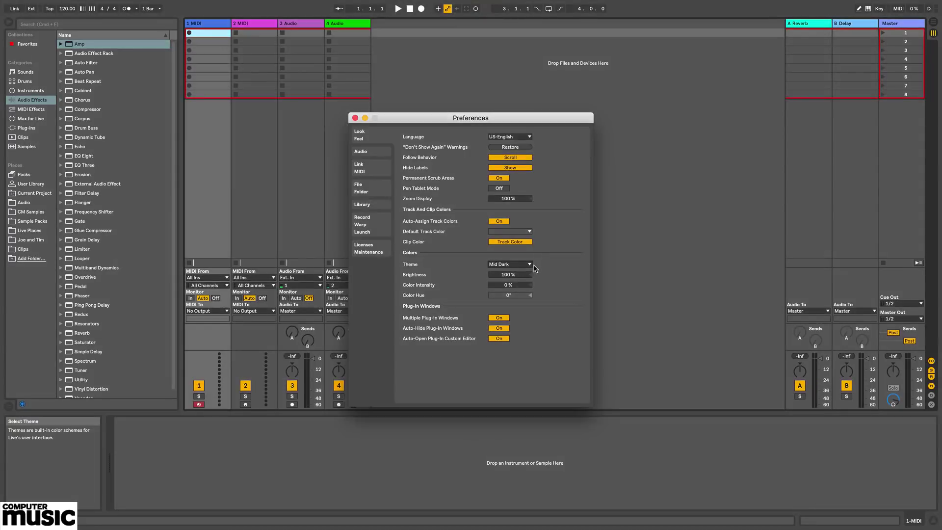
{"action": "key", "text": "Up"}
{"action": "key", "text": "Up"}
{"action": "key", "text": "Down"}
{"action": "key", "text": "Down"}
{"action": "left_click", "coordinate": [355, 118]}
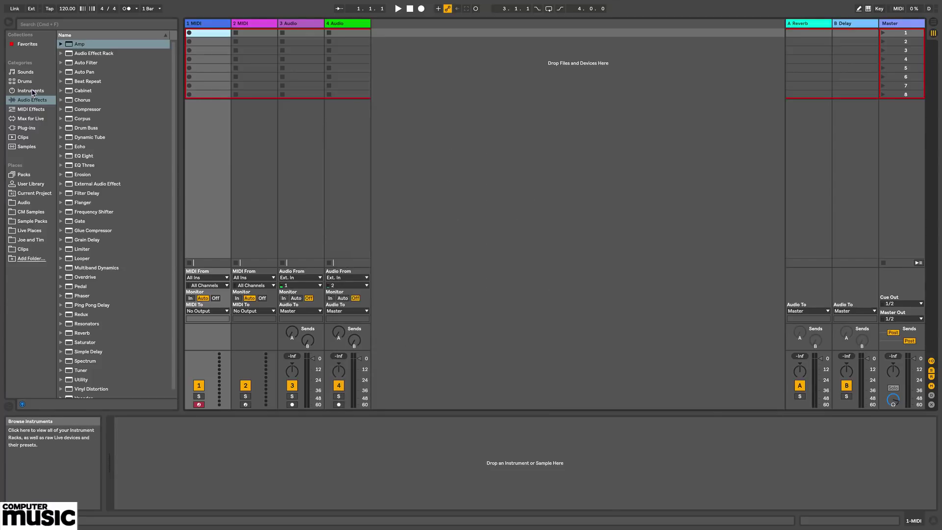
- Load the Wavetable instrument from the Instruments category onto the first MIDI track
{"action": "left_click", "coordinate": [30, 91]}
{"action": "left_click", "coordinate": [85, 146]}
{"action": "double_click", "coordinate": [96, 147]}
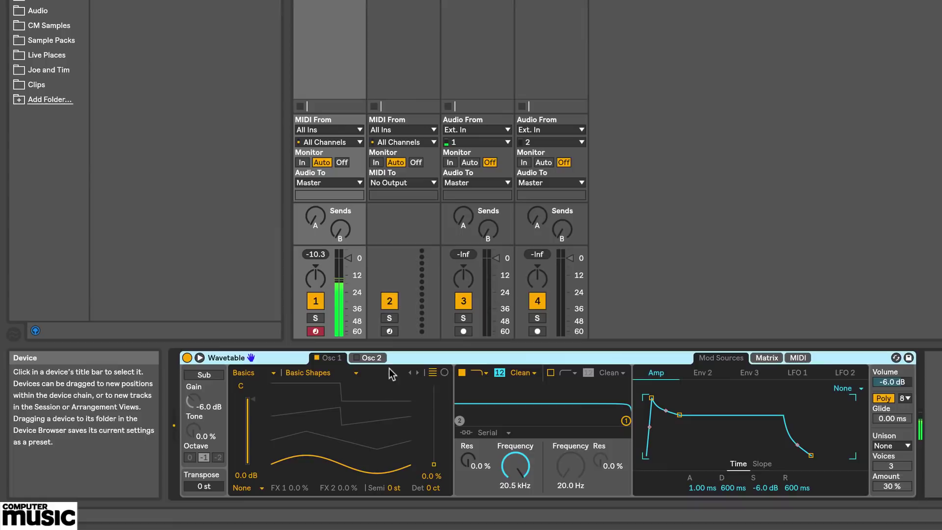
- Sweep Osc 1's wave position on Basic Shapes, and try the Harmonic Series and Saw Dual 1 wavetables
{"action": "left_click_drag", "start_coordinate": [413, 478], "coordinate": [433, 412]}
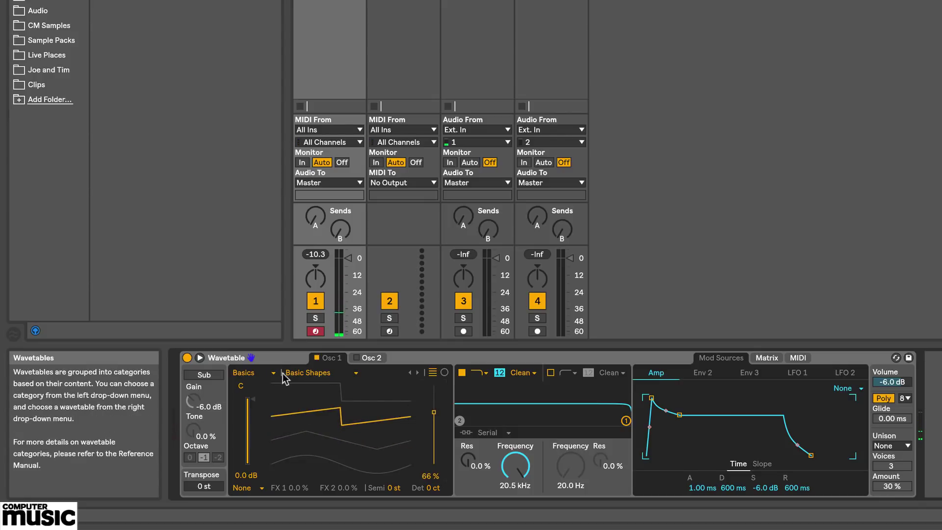
{"action": "left_click", "coordinate": [298, 373]}
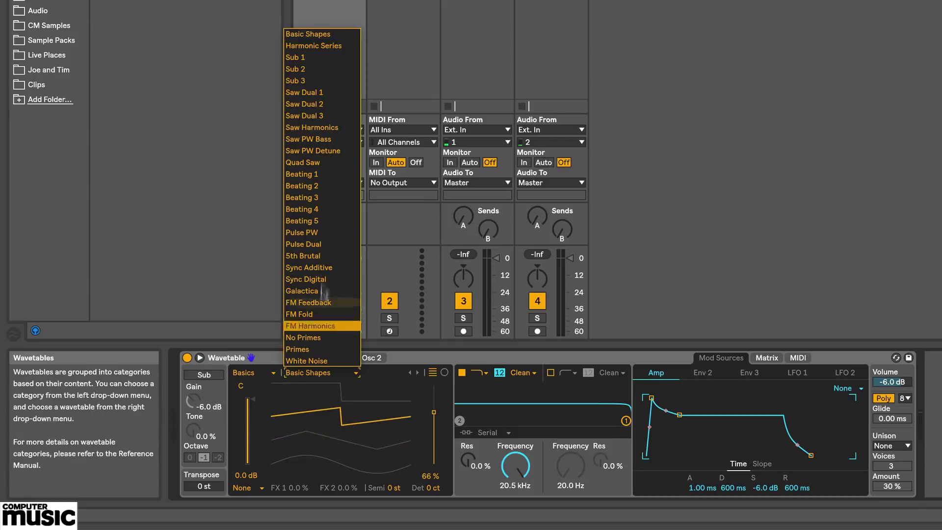
{"action": "left_click", "coordinate": [316, 46]}
{"action": "left_click_drag", "start_coordinate": [434, 412], "coordinate": [423, 466]}
{"action": "left_click", "coordinate": [338, 372]}
{"action": "left_click", "coordinate": [319, 96]}
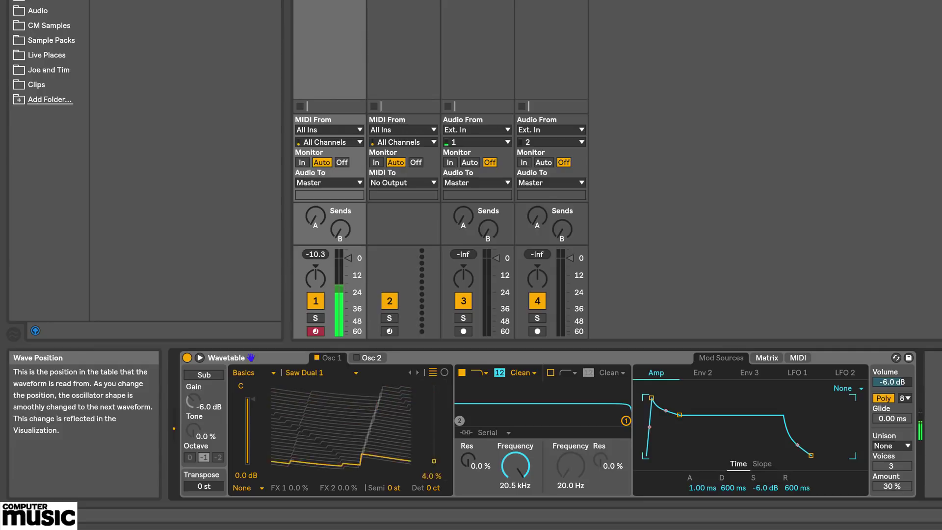
- Advance Osc 1 to the Saw PW Detune wavetable and set its wave position to 80%
{"action": "left_click", "coordinate": [418, 374]}
{"action": "left_click", "coordinate": [418, 374]}
{"action": "left_click", "coordinate": [418, 373]}
{"action": "left_click", "coordinate": [418, 374]}
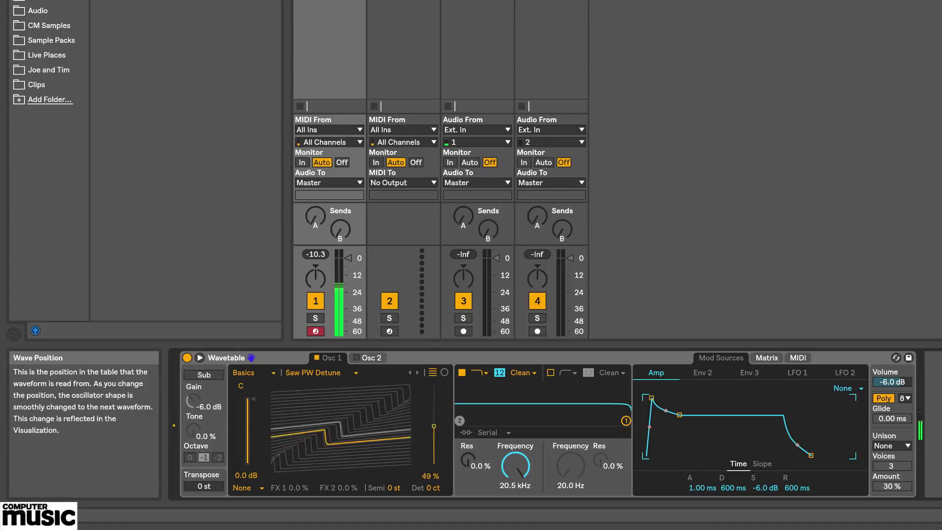
{"action": "left_click_drag", "start_coordinate": [433, 421], "coordinate": [434, 424]}
{"action": "mouse_move", "coordinate": [434, 391]}
{"action": "left_mouse_down"}
{"action": "mouse_move", "coordinate": [433, 418]}
{"action": "mouse_move", "coordinate": [433, 402]}
{"action": "left_mouse_up"}
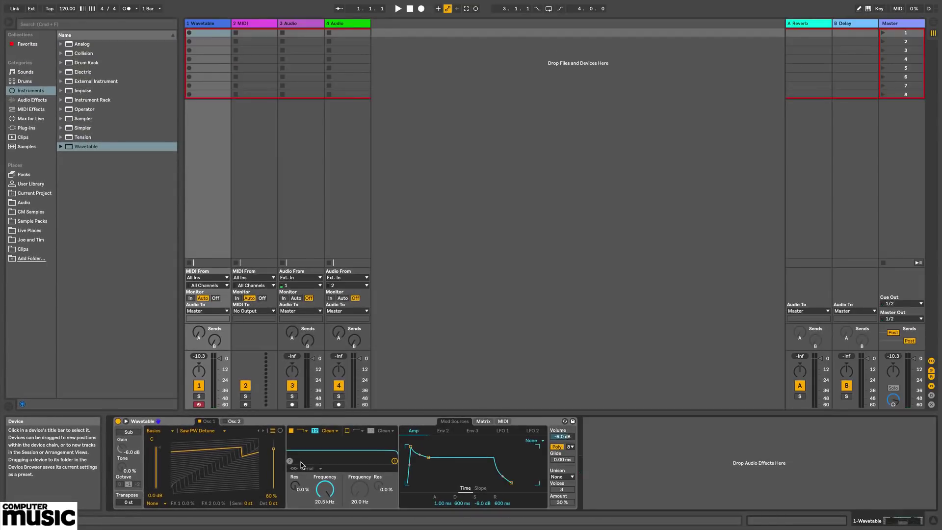
- Hide the browser and expand Wavetable's breakout view to the full height of the workspace
{"action": "left_click", "coordinate": [10, 27]}
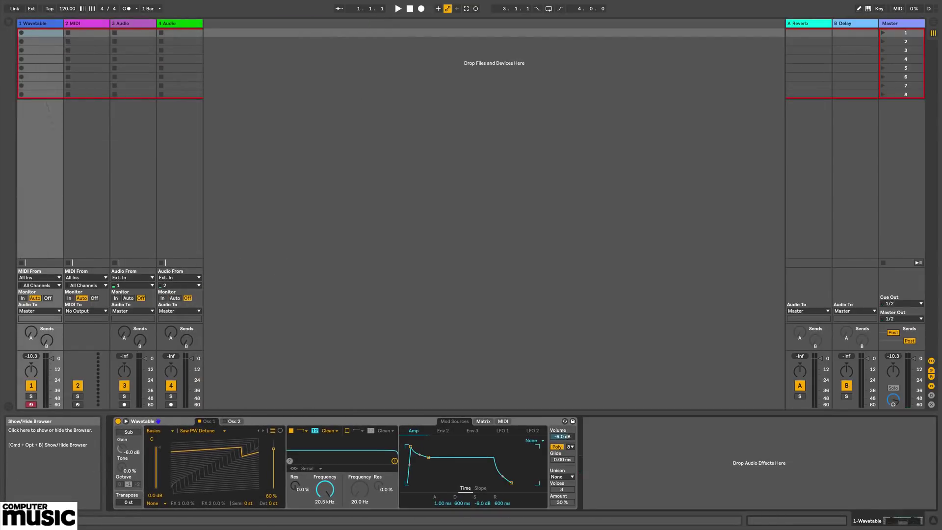
{"action": "left_click", "coordinate": [127, 423]}
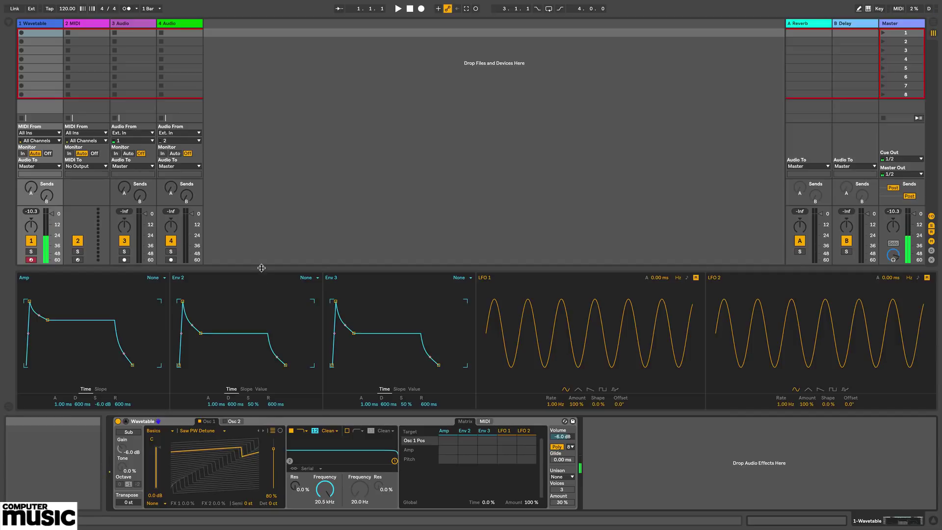
{"action": "left_click_drag", "start_coordinate": [261, 267], "coordinate": [298, 11]}
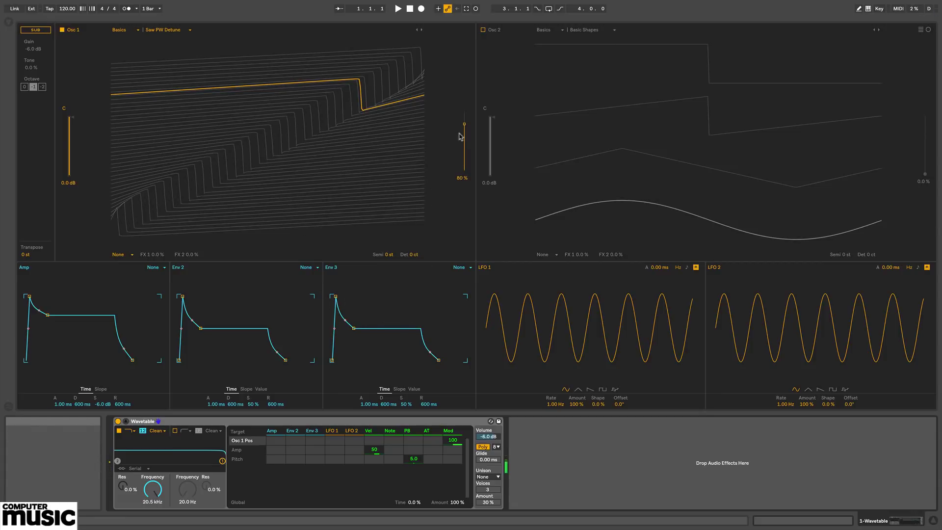
- Set Osc 1's wave position to 42% and modulate it with LFO 1 at an amount of 100
{"action": "left_click_drag", "start_coordinate": [464, 124], "coordinate": [465, 147]}
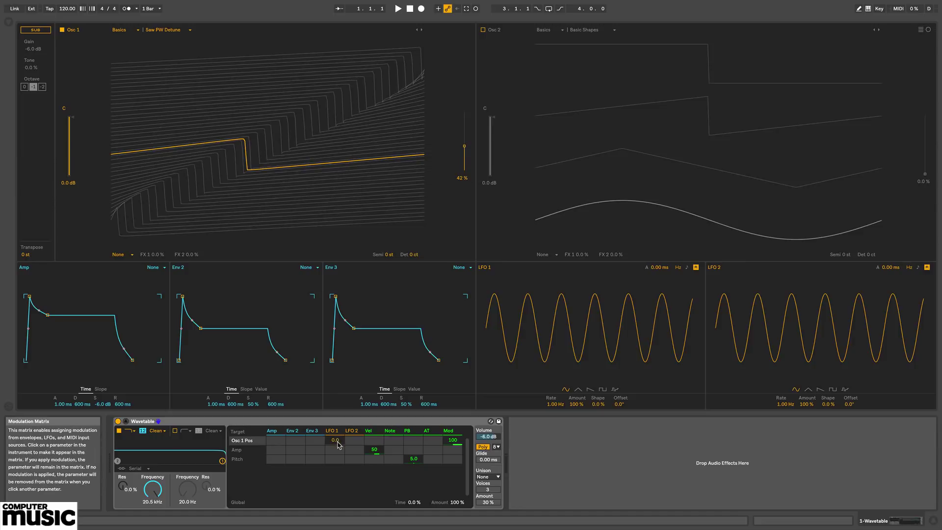
{"action": "left_click_drag", "start_coordinate": [338, 444], "coordinate": [335, 425]}
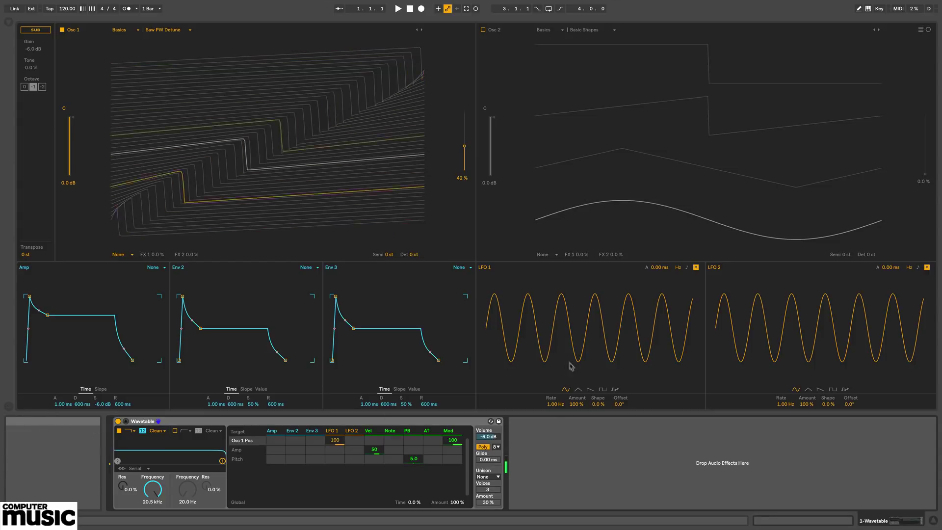
- Sync LFO 1 to the song tempo and set its rate to 1
{"action": "mouse_move", "coordinate": [555, 403]}
{"action": "left_mouse_down"}
{"action": "mouse_move", "coordinate": [555, 355]}
{"action": "mouse_move", "coordinate": [555, 451]}
{"action": "mouse_move", "coordinate": [555, 357]}
{"action": "mouse_move", "coordinate": [555, 393]}
{"action": "left_mouse_up"}
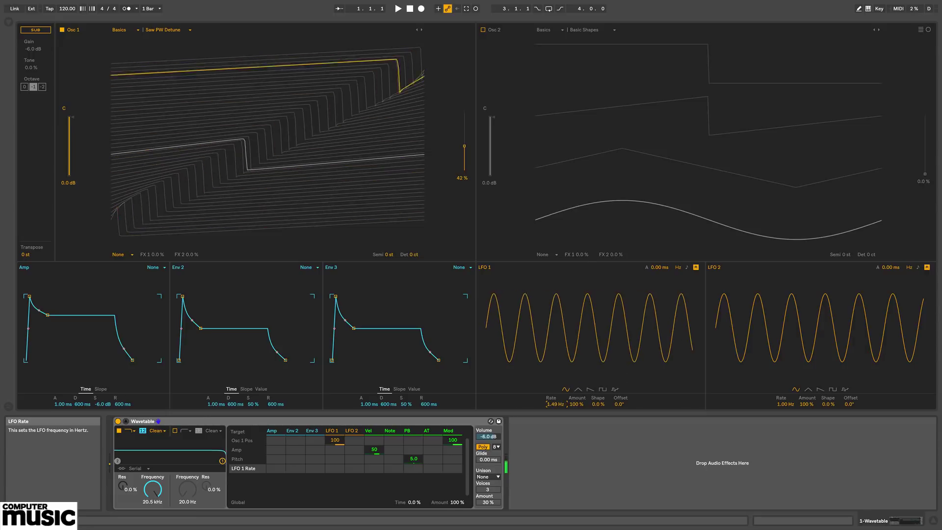
{"action": "left_click", "coordinate": [686, 267]}
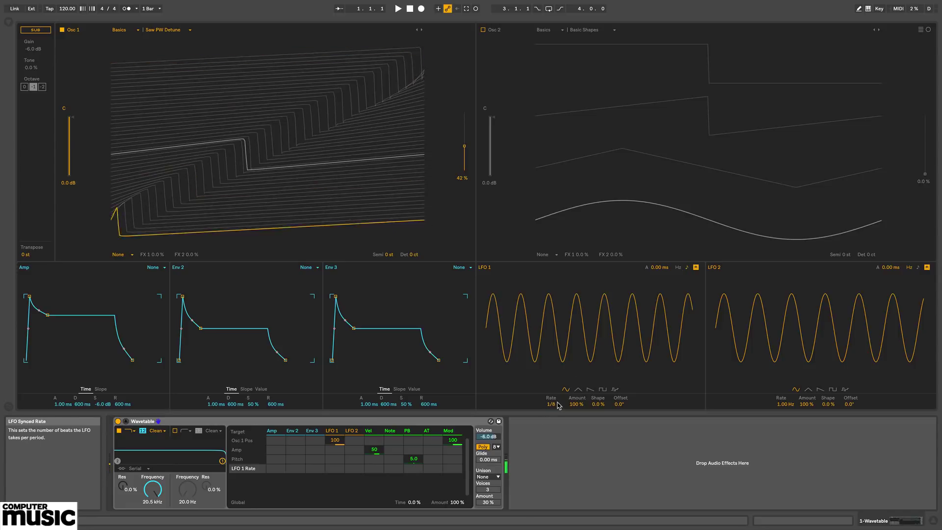
{"action": "left_click_drag", "start_coordinate": [551, 403], "coordinate": [551, 421]}
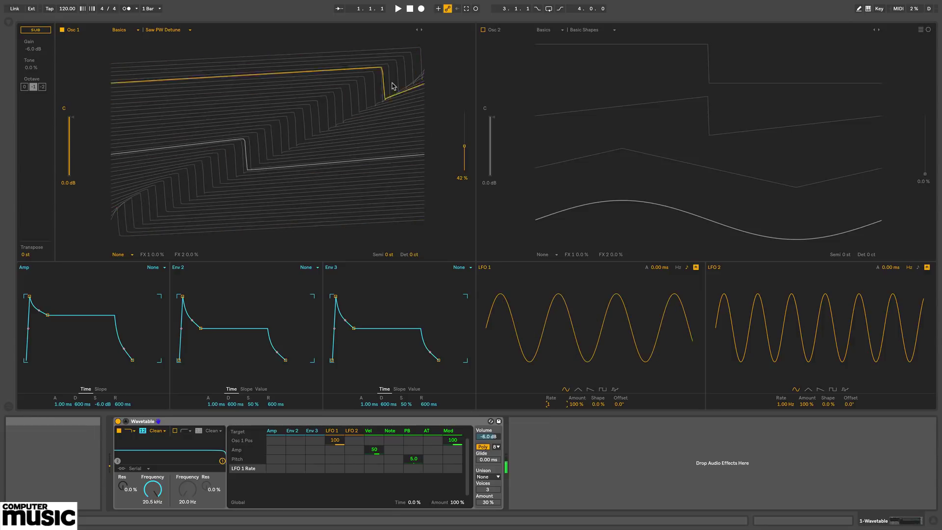
- Audition Osc 1's Basics wavetables one by one, from Quad Saw through the Beating tables to 5th Brutal
{"action": "left_click", "coordinate": [421, 30]}
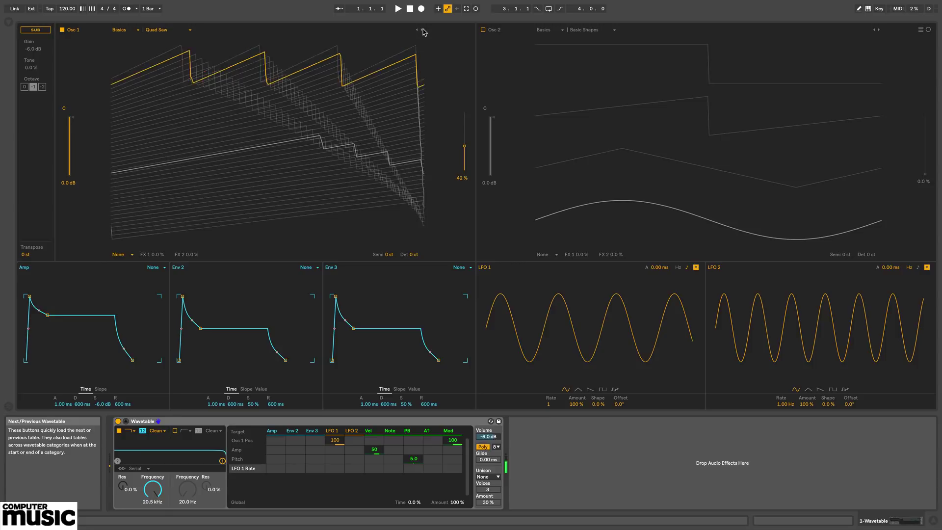
{"action": "left_click", "coordinate": [422, 30]}
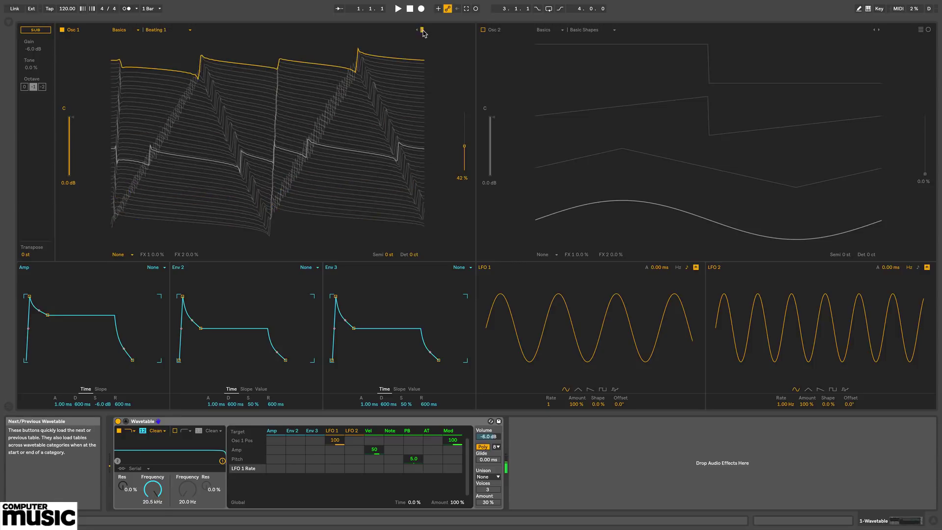
{"action": "left_click", "coordinate": [422, 31]}
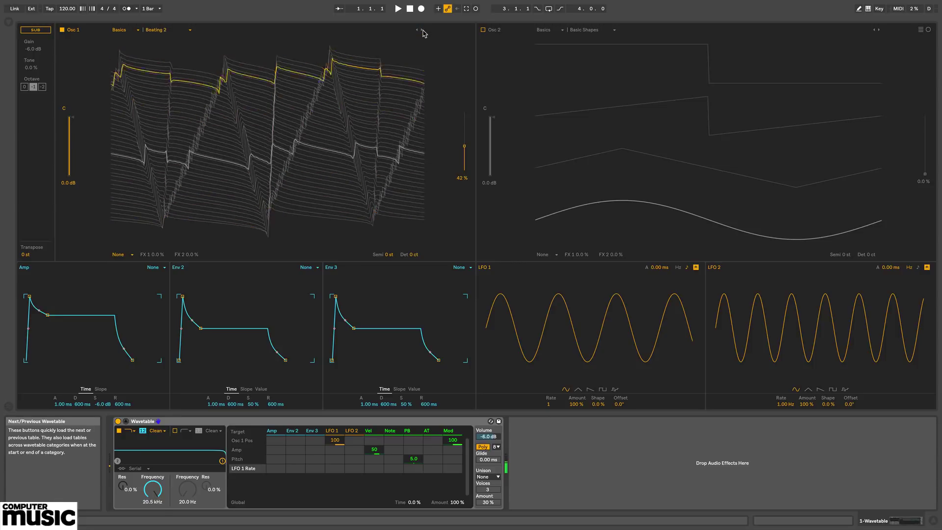
{"action": "left_click", "coordinate": [423, 31]}
{"action": "left_click", "coordinate": [423, 30]}
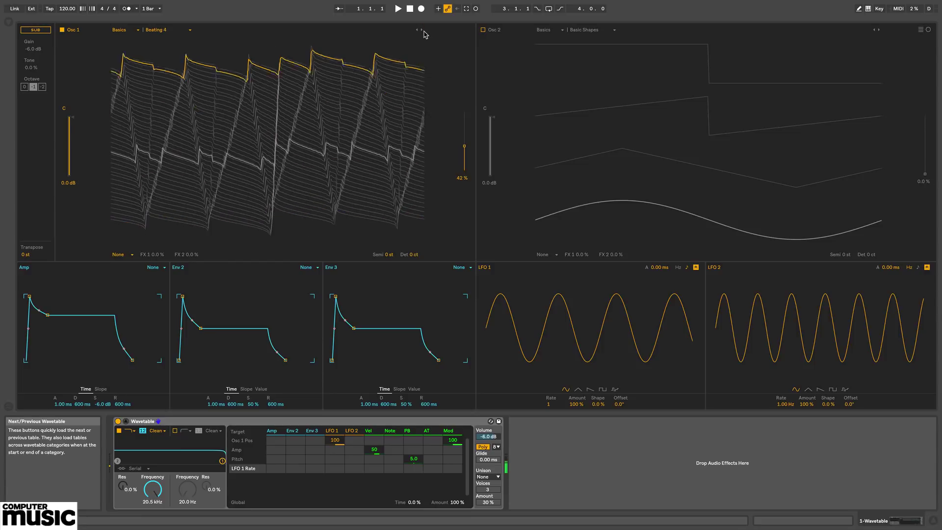
{"action": "left_click", "coordinate": [423, 31]}
{"action": "left_click", "coordinate": [423, 31]}
{"action": "left_click", "coordinate": [422, 30]}
{"action": "left_click", "coordinate": [423, 30]}
{"action": "left_click", "coordinate": [423, 31]}
{"action": "left_click", "coordinate": [423, 31]}
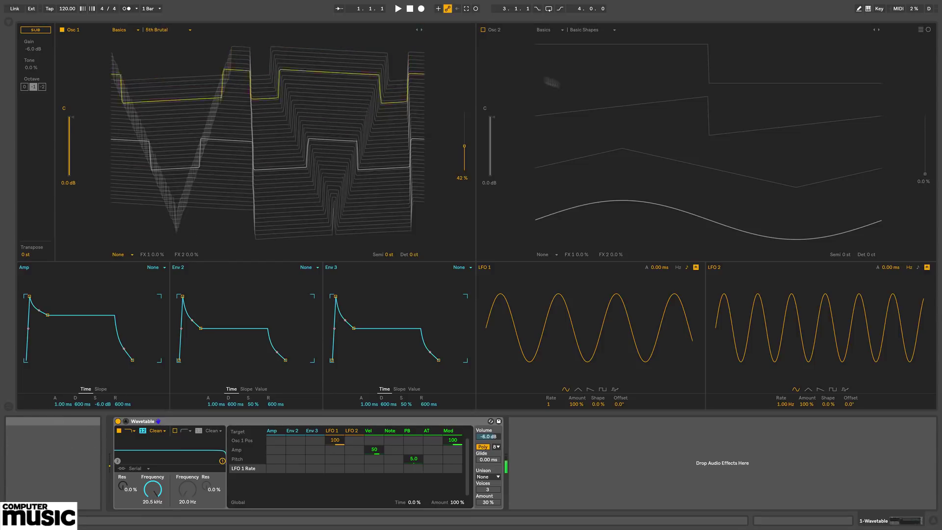
- Switch the oscillator visualization to polar and audition Osc 1's Collection wavetables from Beige to Sapphire
{"action": "left_click", "coordinate": [928, 30]}
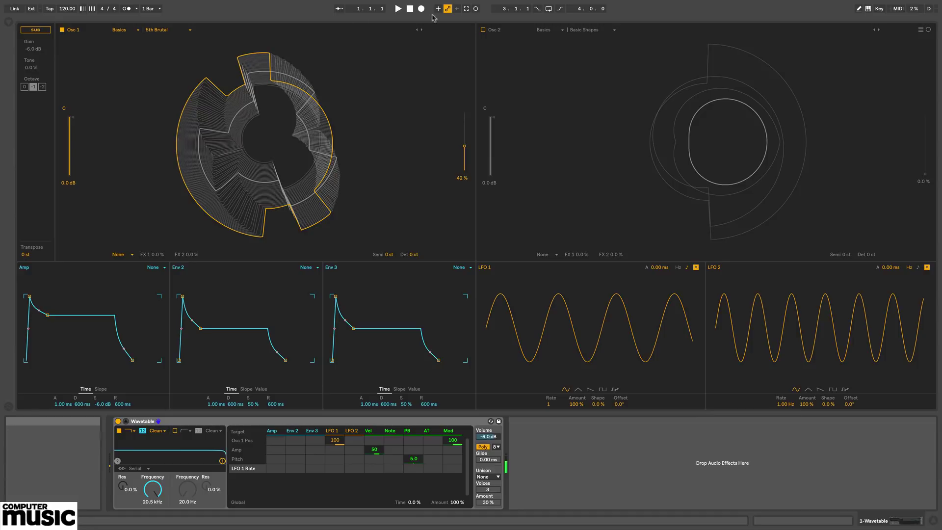
{"action": "left_click", "coordinate": [422, 29]}
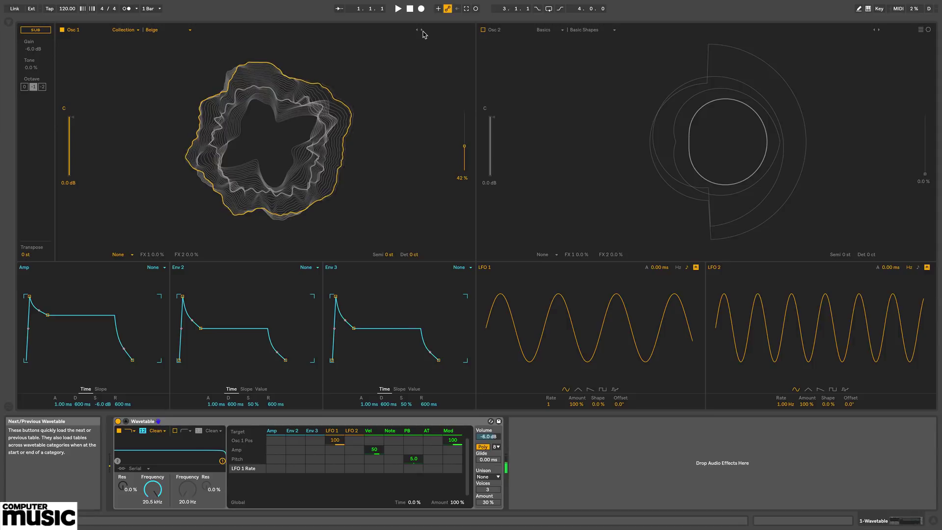
{"action": "left_click", "coordinate": [422, 30]}
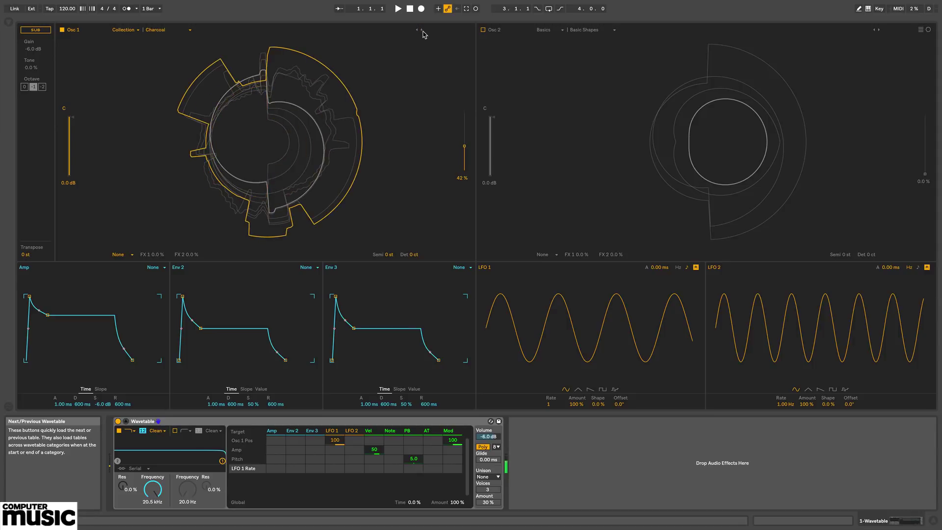
{"action": "left_click", "coordinate": [422, 30]}
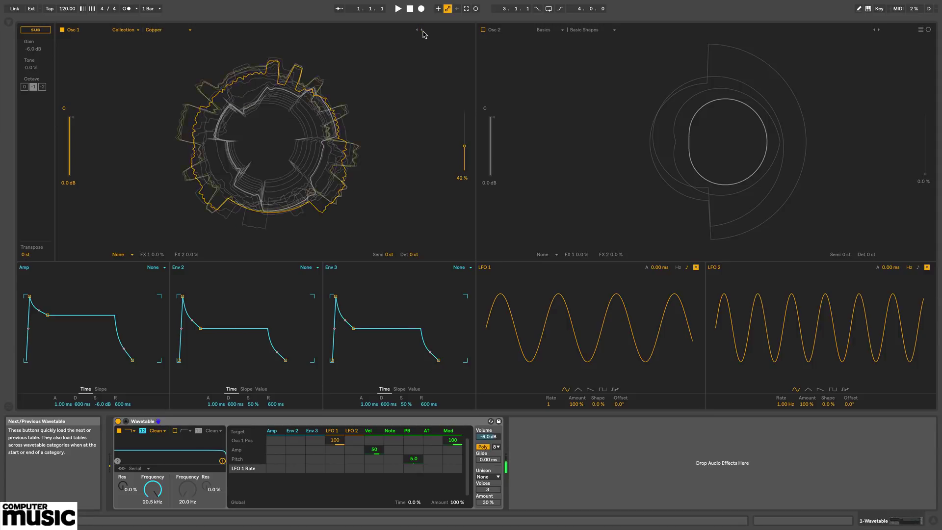
{"action": "left_click", "coordinate": [422, 31]}
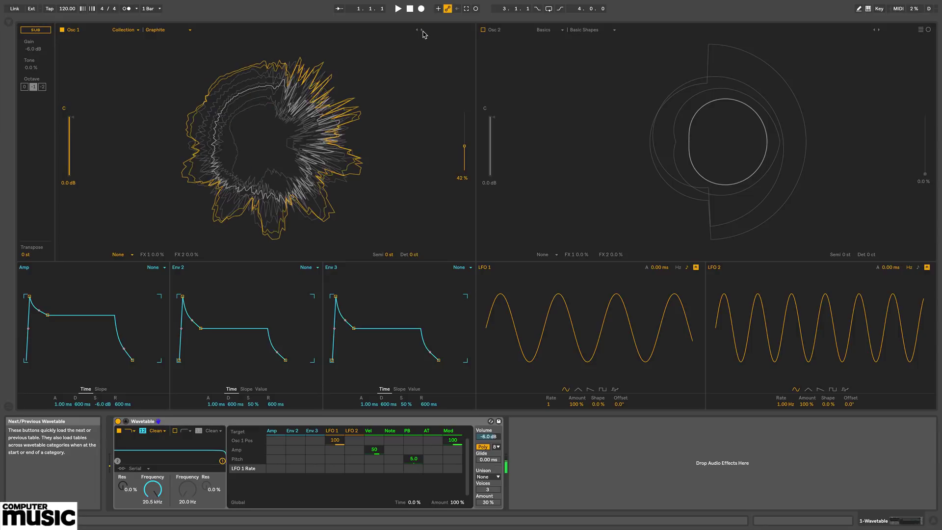
{"action": "left_click", "coordinate": [422, 30]}
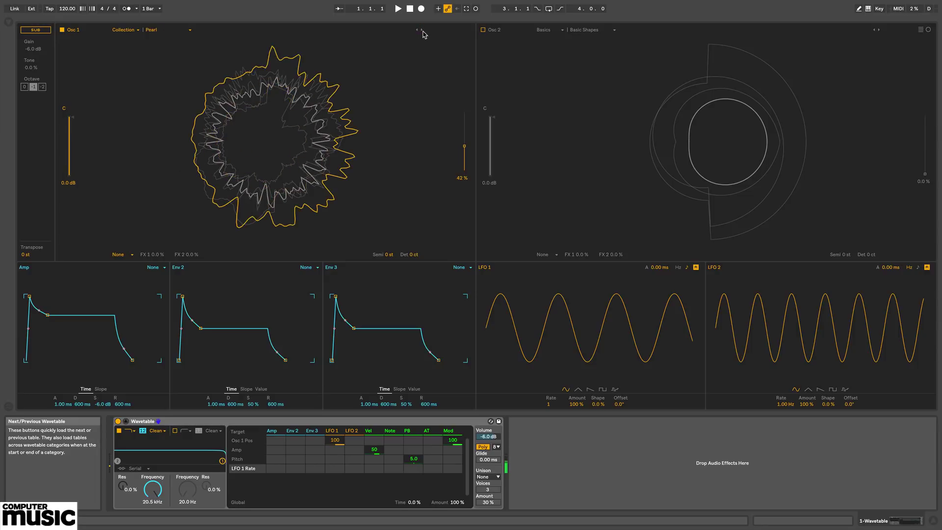
{"action": "left_click", "coordinate": [422, 30]}
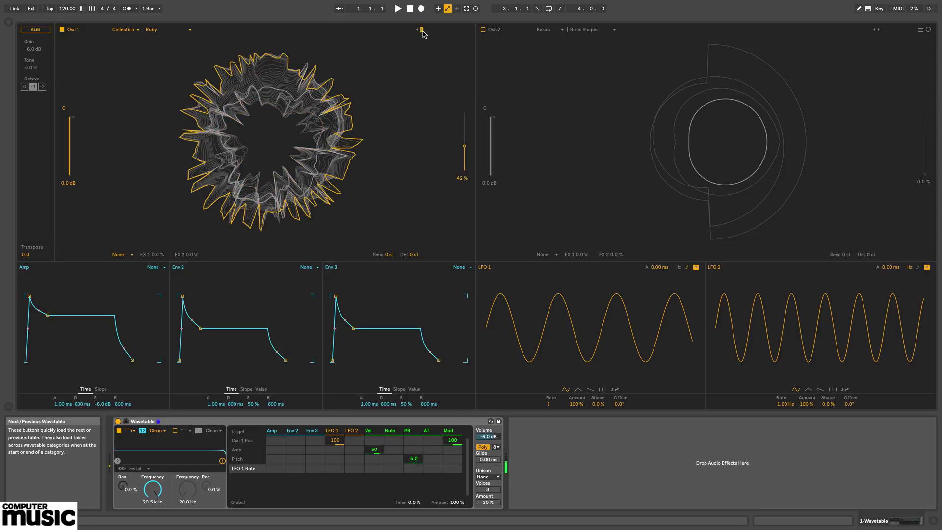
{"action": "left_click", "coordinate": [422, 30]}
{"action": "left_click", "coordinate": [422, 31]}
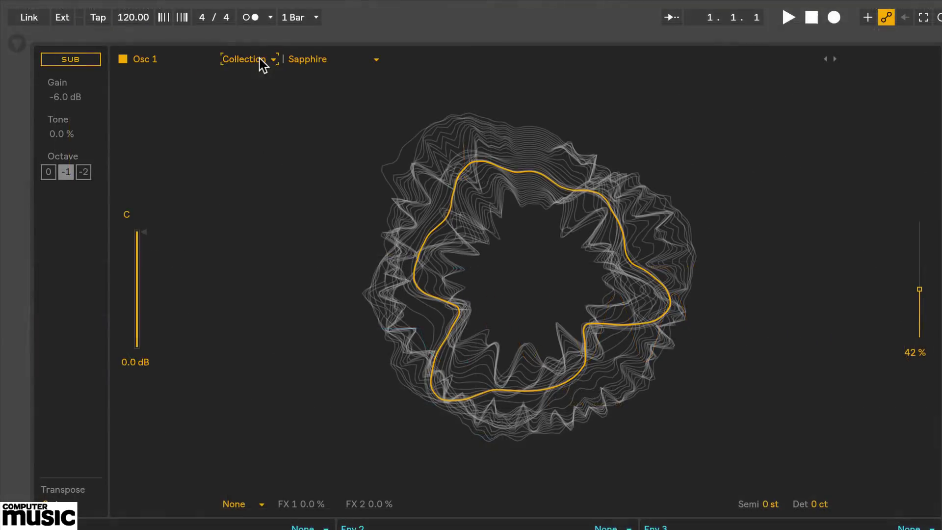
- Change Osc 1's wavetable category to Distortion and advance through its tables to JN60 Bitter
{"action": "left_click", "coordinate": [130, 29]}
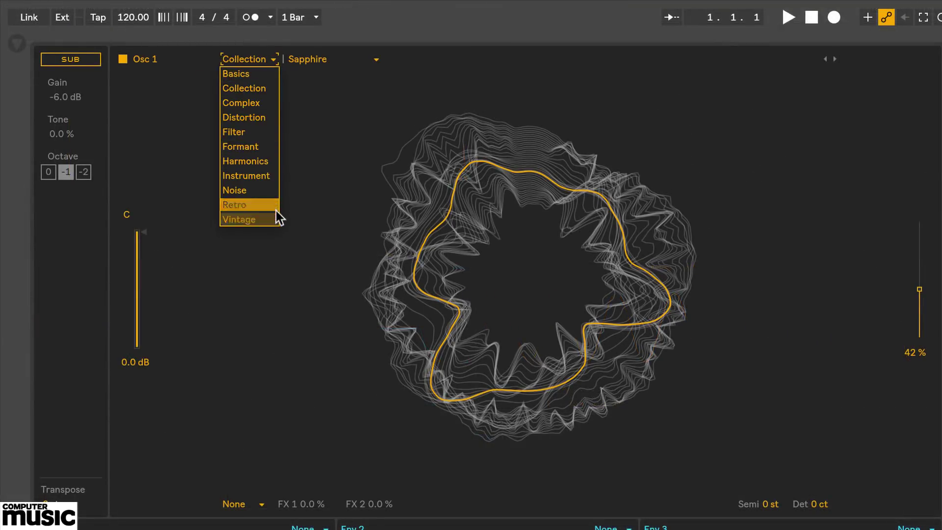
{"action": "left_click", "coordinate": [273, 119]}
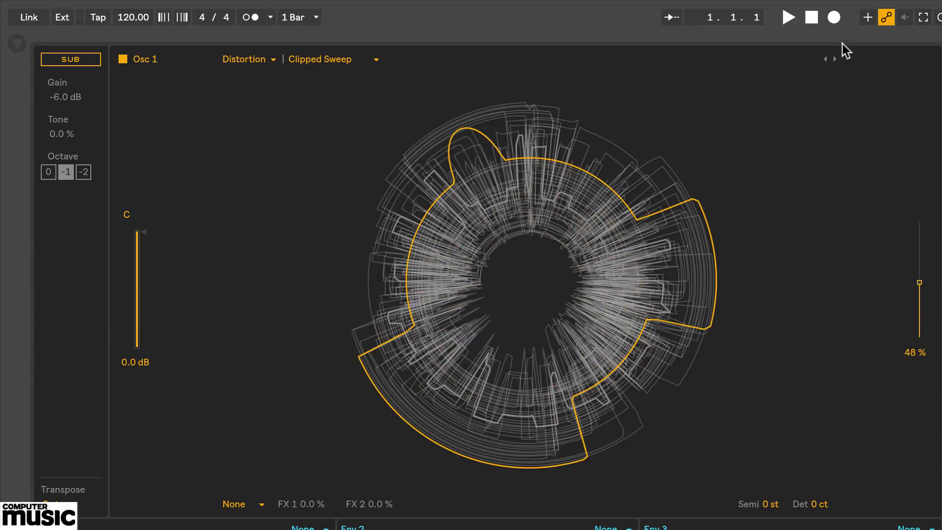
{"action": "left_click", "coordinate": [834, 59]}
{"action": "left_click", "coordinate": [834, 59]}
{"action": "left_click", "coordinate": [833, 59]}
{"action": "left_click", "coordinate": [834, 59]}
{"action": "left_click", "coordinate": [833, 59]}
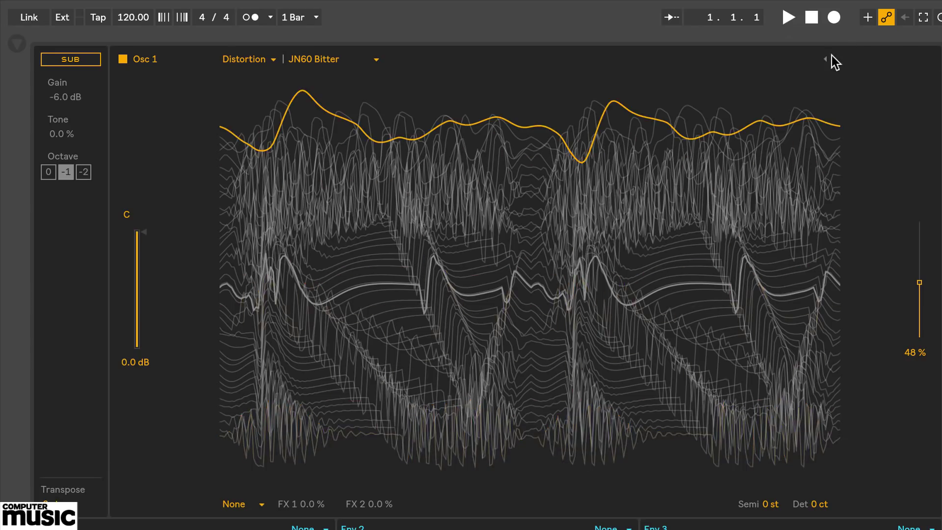
- Continue advancing Osc 1's wavetables into the Filter category, ending on Sweep 3
{"action": "left_click", "coordinate": [831, 57]}
{"action": "left_click", "coordinate": [831, 57]}
{"action": "left_click", "coordinate": [831, 57]}
{"action": "left_click", "coordinate": [831, 57]}
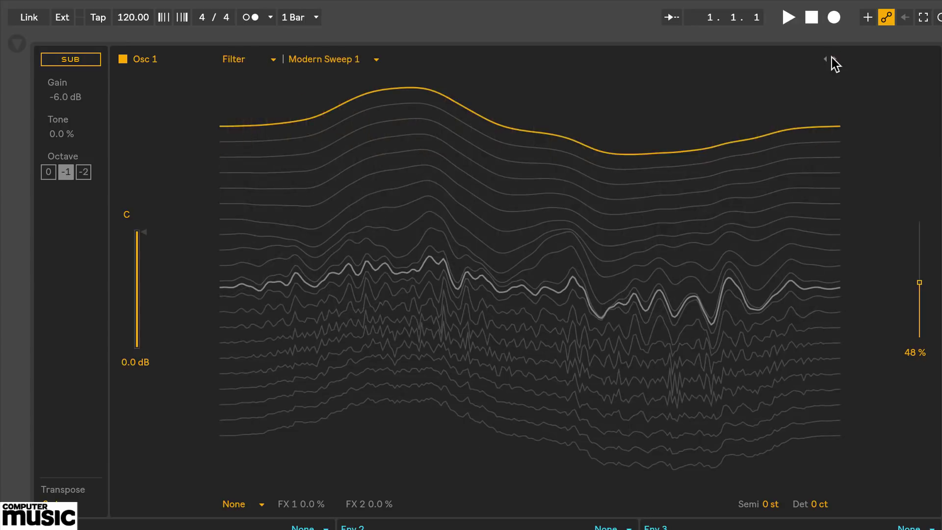
{"action": "left_click", "coordinate": [831, 58]}
{"action": "left_click", "coordinate": [831, 58]}
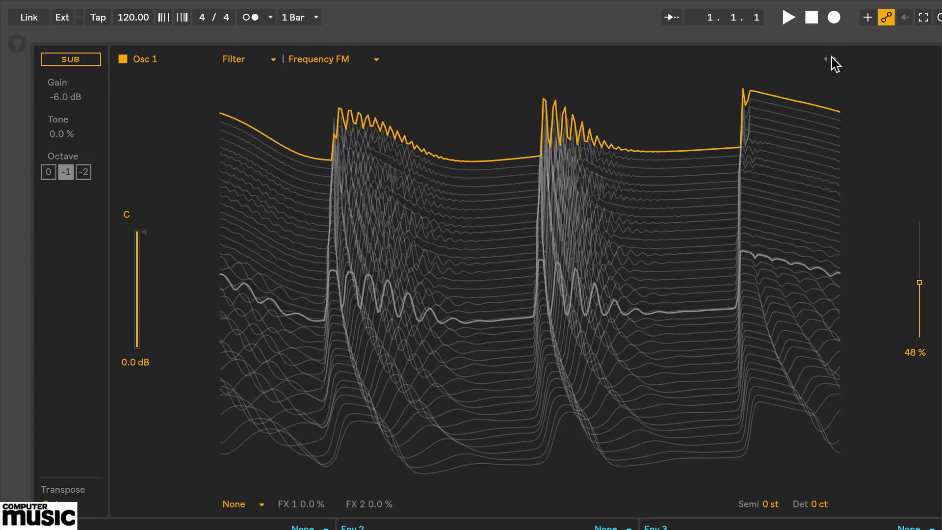
{"action": "left_click", "coordinate": [831, 57]}
{"action": "left_click", "coordinate": [831, 58]}
{"action": "left_click", "coordinate": [831, 58]}
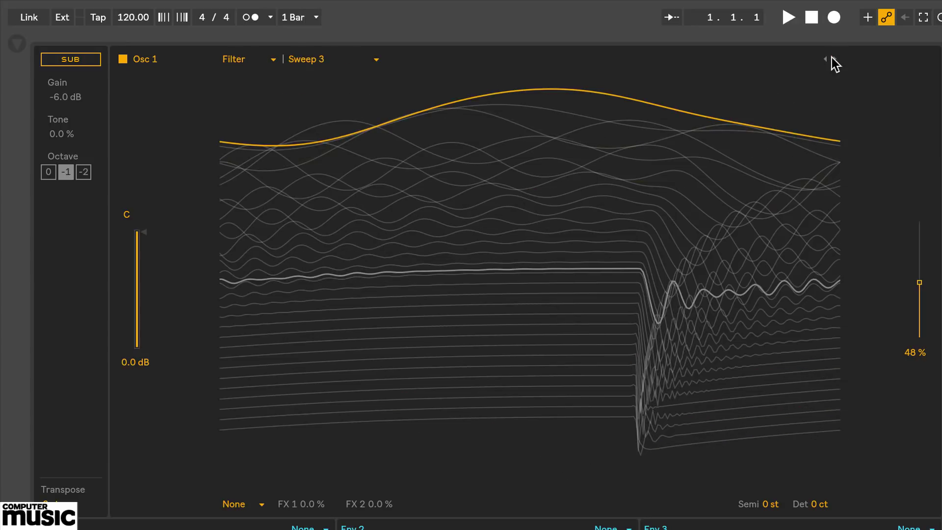
- Advance Osc 1's wavetables from the Filter category's Sweep 3 through JUP Sweep and Acid Saw to AEIOU in Formant
{"action": "left_click", "coordinate": [831, 57]}
{"action": "left_click", "coordinate": [831, 57]}
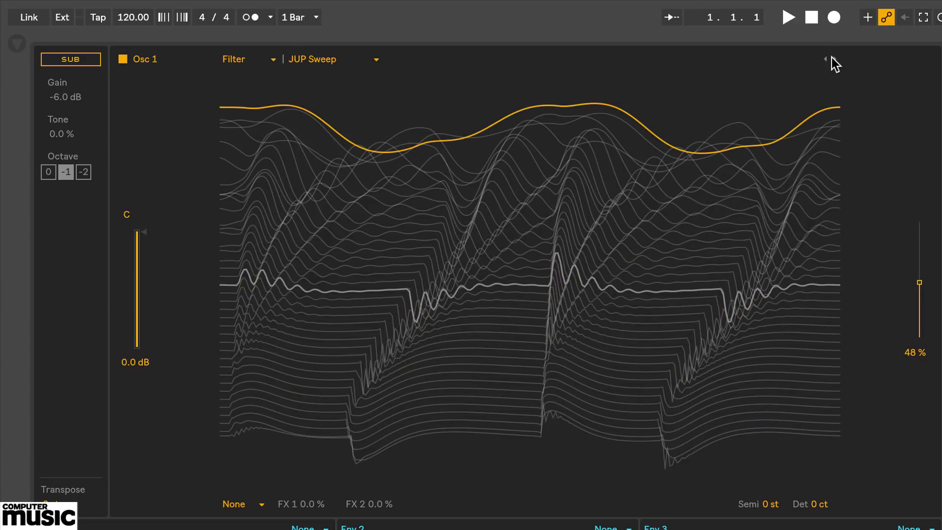
{"action": "left_click", "coordinate": [832, 58]}
{"action": "left_click", "coordinate": [831, 57]}
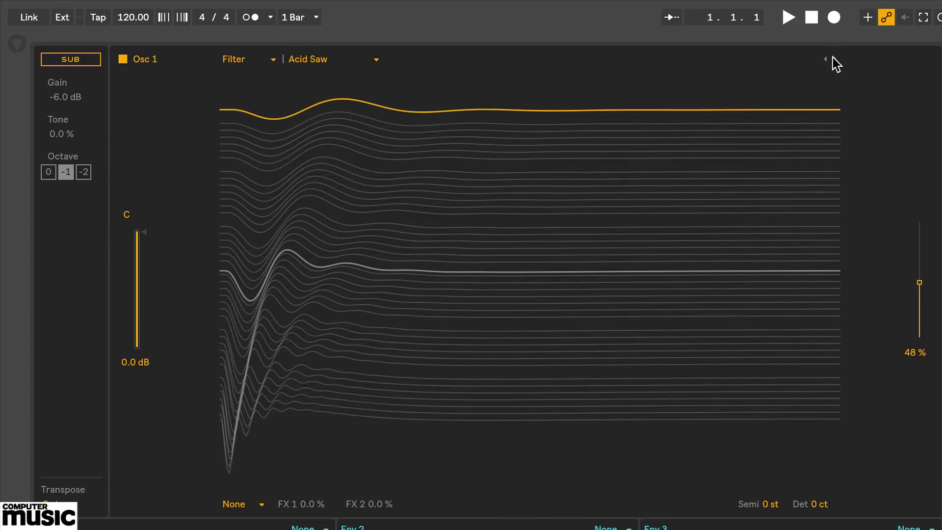
{"action": "left_click", "coordinate": [831, 57]}
{"action": "left_click", "coordinate": [831, 57]}
{"action": "left_click", "coordinate": [832, 57]}
{"action": "left_click", "coordinate": [831, 57]}
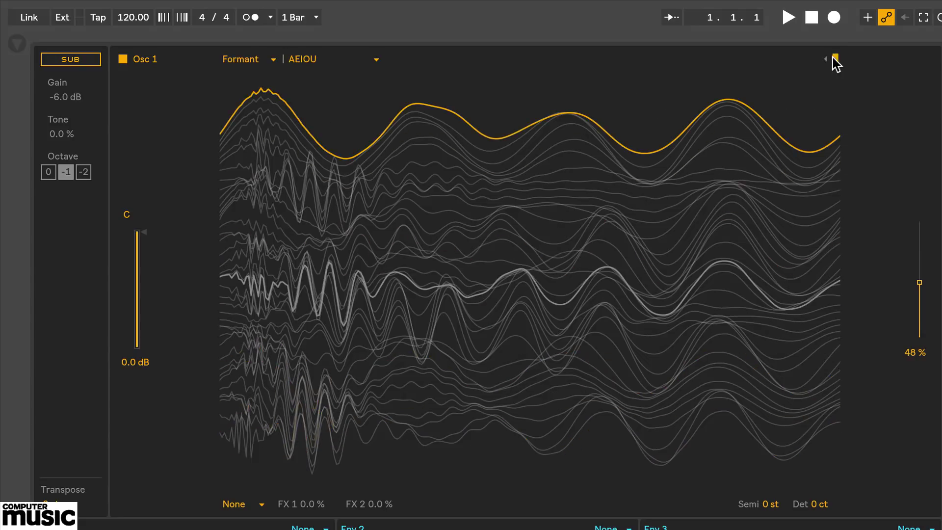
{"action": "left_click", "coordinate": [832, 58]}
{"action": "left_click", "coordinate": [824, 59]}
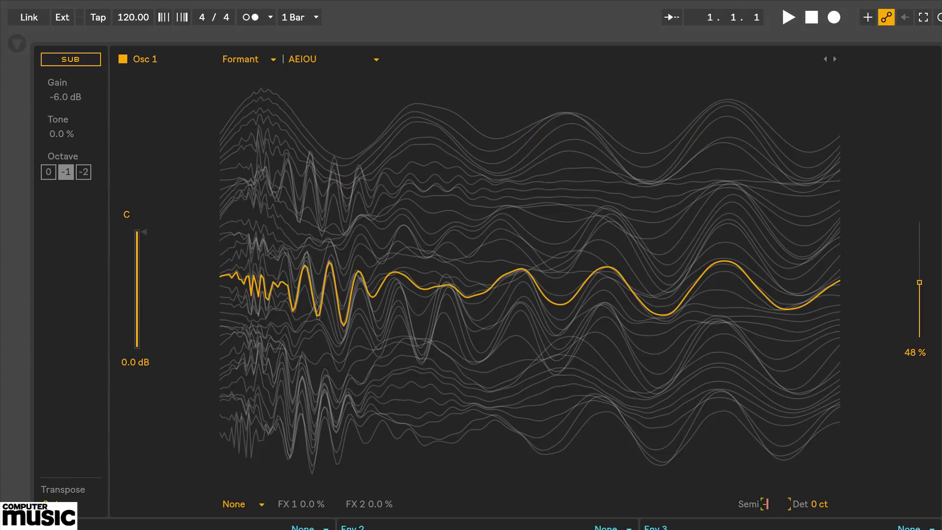
- Transpose Osc 1 by -12 st and isolate the sub oscillator by enabling it and switching Osc 1 off
{"action": "key", "text": "Return"}
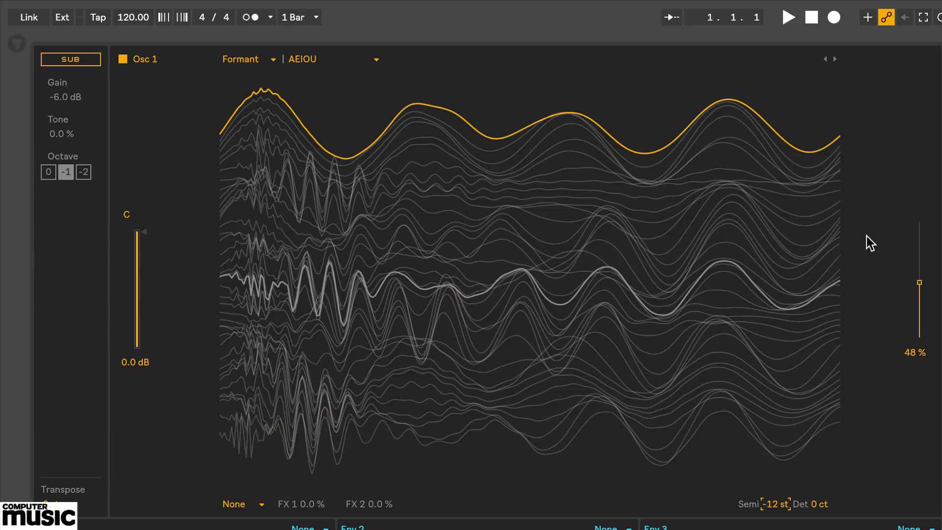
{"action": "left_click_drag", "start_coordinate": [138, 251], "coordinate": [137, 267]}
{"action": "left_click", "coordinate": [78, 60]}
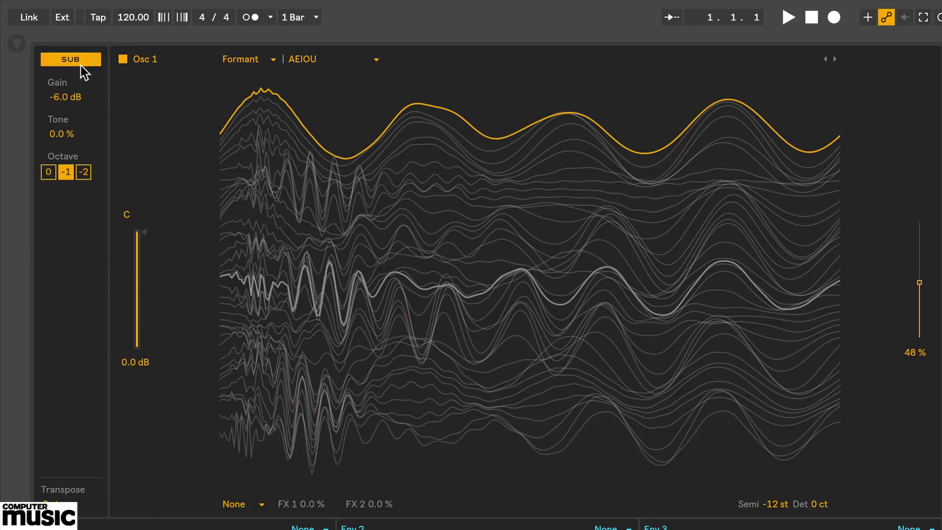
{"action": "left_click", "coordinate": [122, 59]}
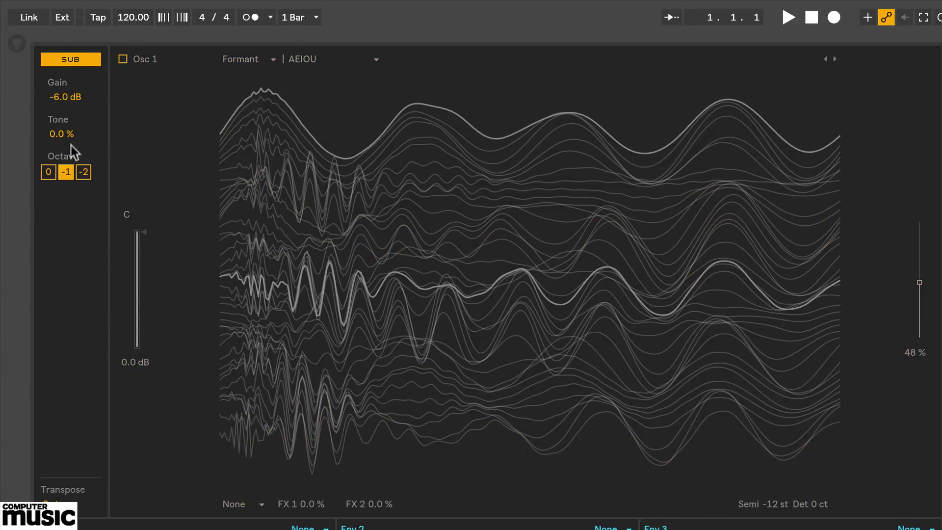
- Audition the sub oscillator's octaves 0 and -2, return it to -1 and raise its Tone to 33 %
{"action": "left_click_drag", "start_coordinate": [68, 130], "coordinate": [68, 107]}
{"action": "left_click", "coordinate": [49, 173]}
{"action": "left_click", "coordinate": [84, 173]}
{"action": "left_click", "coordinate": [66, 172]}
{"action": "left_click_drag", "start_coordinate": [60, 135], "coordinate": [60, 80]}
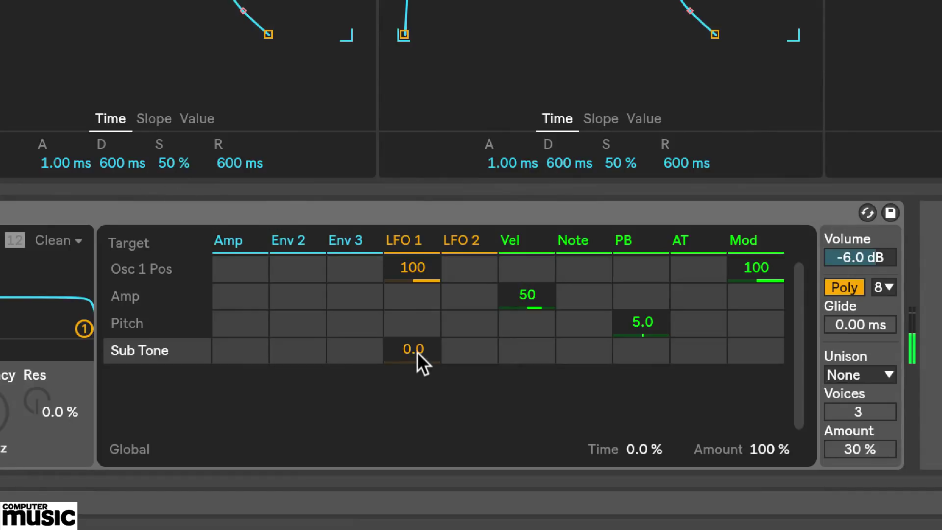
- Modulate Sub Tone with LFO 1 at 100 and switch Osc 1 back on
{"action": "left_click_drag", "start_coordinate": [417, 351], "coordinate": [417, 338]}
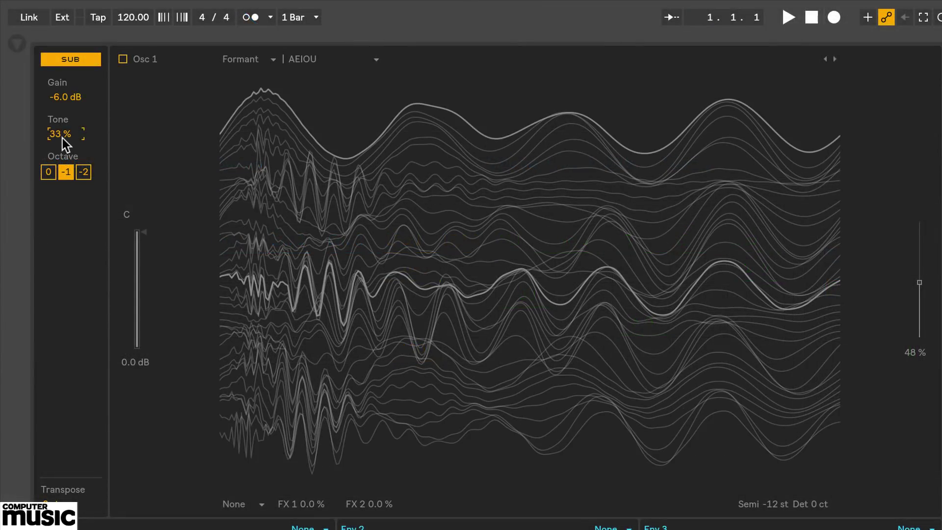
{"action": "left_click", "coordinate": [122, 59]}
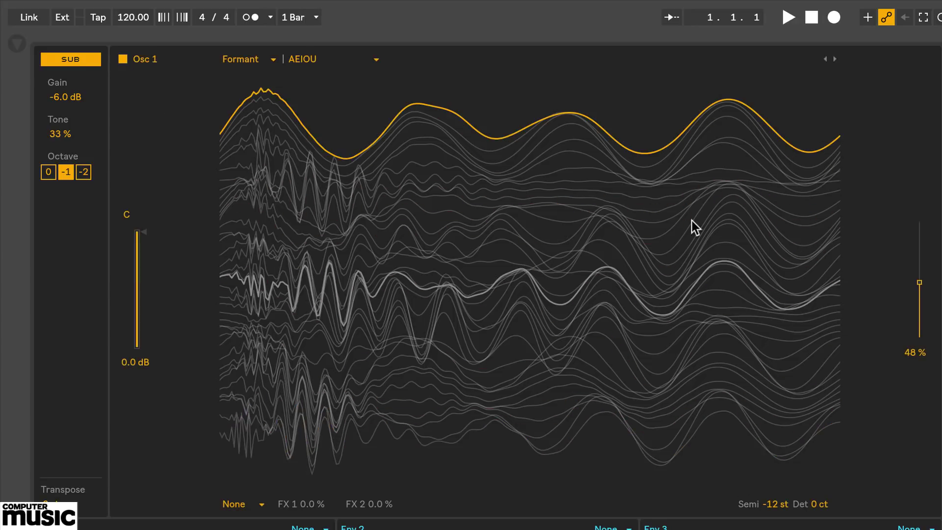
- Audition Osc 1's Formant wavetables from AhOhOoh through VOSM to Real Voice
{"action": "left_click", "coordinate": [835, 58]}
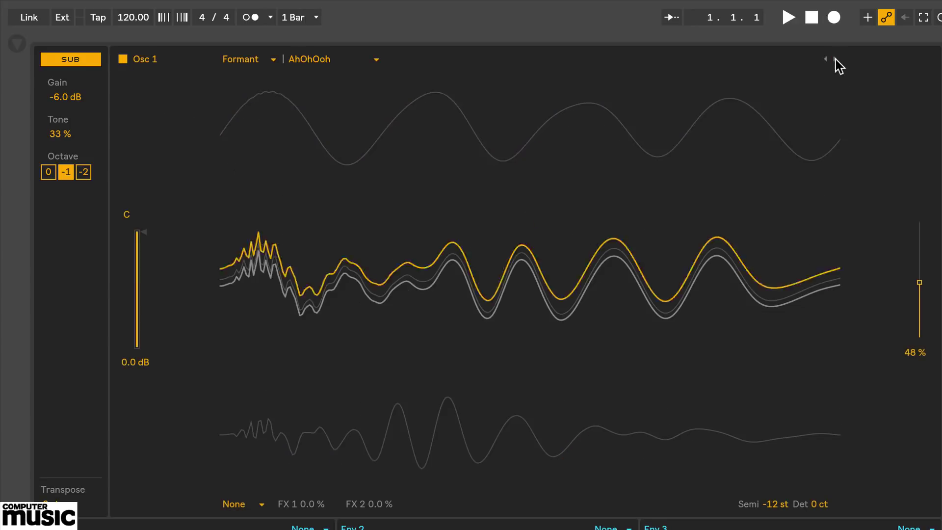
{"action": "left_click", "coordinate": [835, 60]}
{"action": "left_click", "coordinate": [834, 60]}
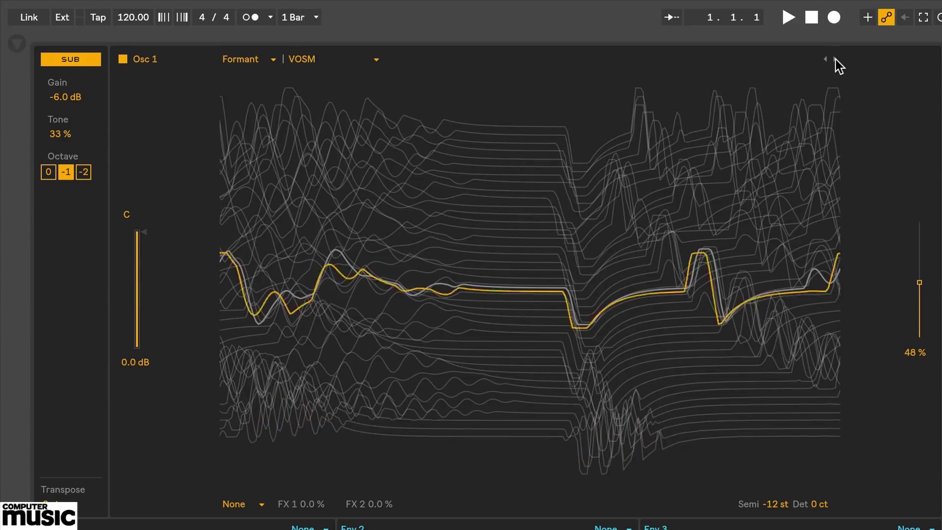
{"action": "left_click", "coordinate": [835, 60]}
- Change Osc 1's wavetable category to Instrument and advance from Piano through Digi Piano to Marimba
{"action": "left_click", "coordinate": [243, 60]}
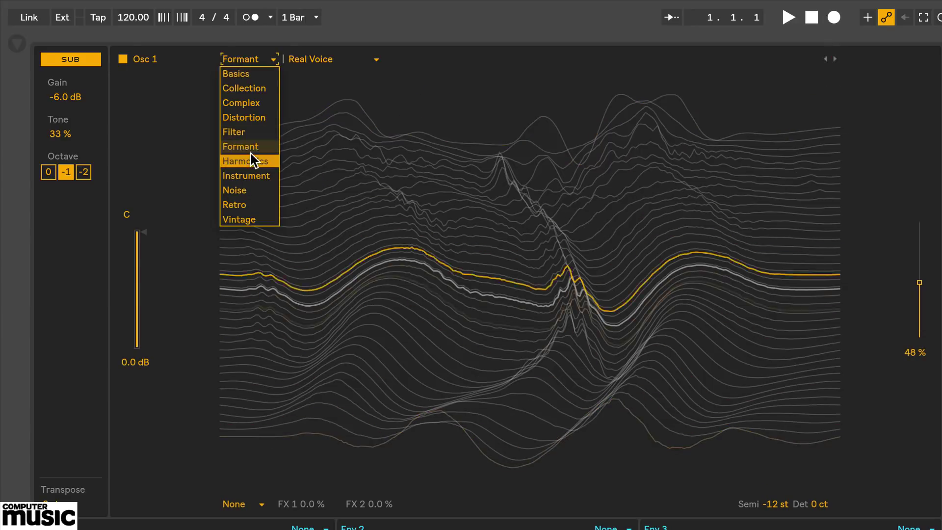
{"action": "left_click", "coordinate": [258, 174]}
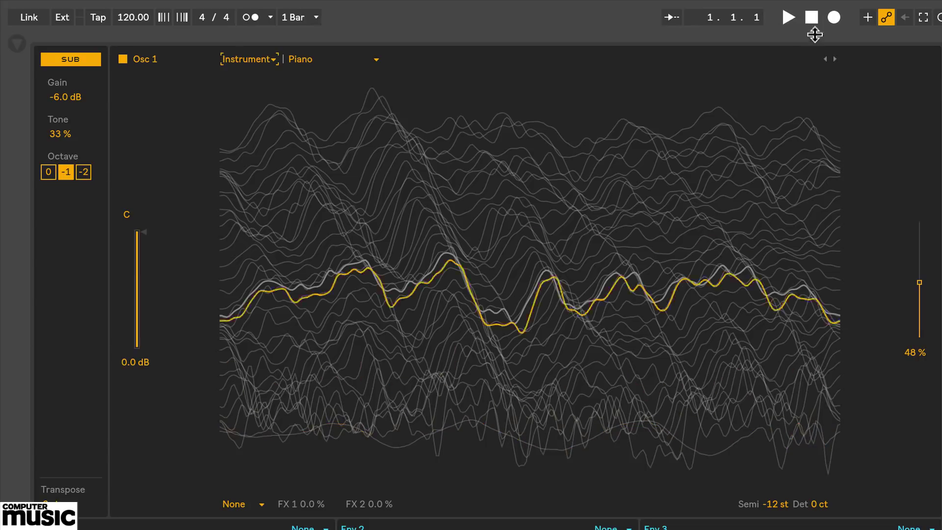
{"action": "left_click", "coordinate": [834, 59]}
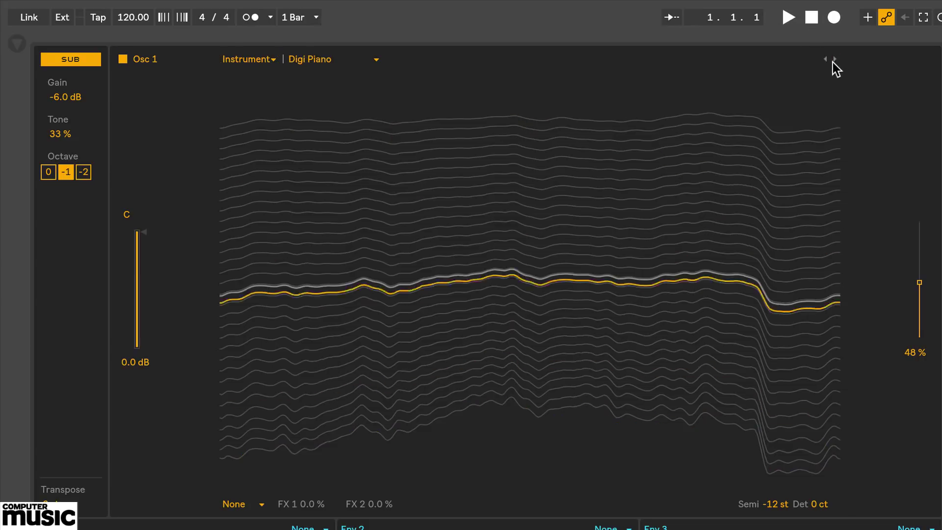
{"action": "left_click", "coordinate": [833, 60]}
{"action": "left_click", "coordinate": [834, 60]}
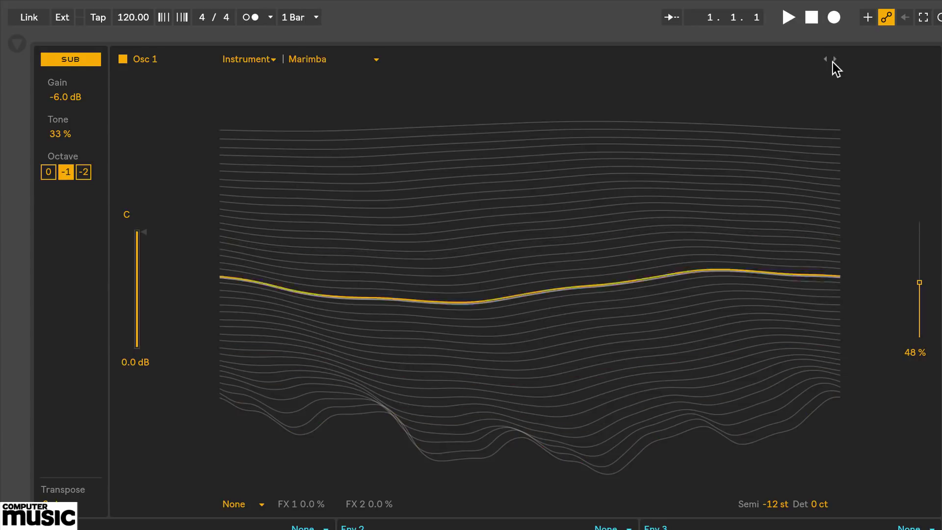
- Lower Osc 1's wave position to 16 % and reduce LFO 1's modulation of it to 12
{"action": "left_click_drag", "start_coordinate": [918, 282], "coordinate": [919, 328]}
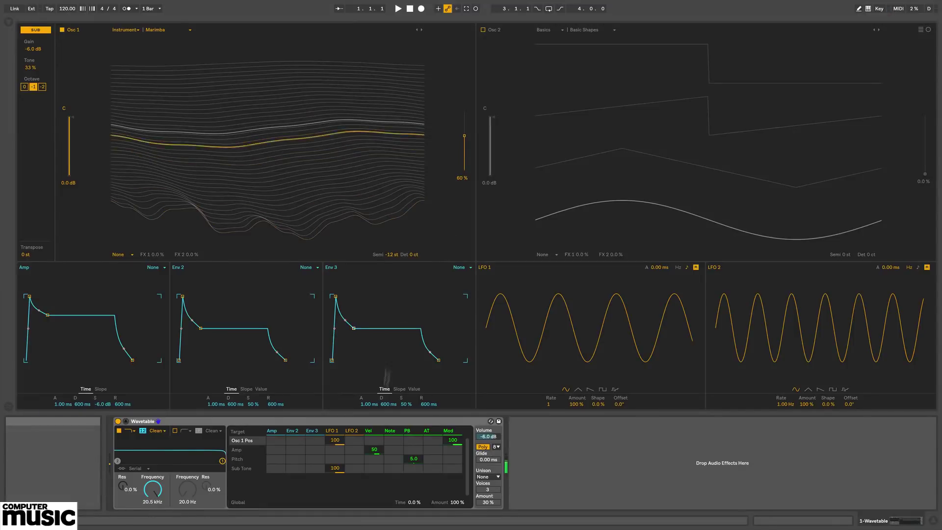
{"action": "mouse_move", "coordinate": [335, 444]}
{"action": "left_mouse_down"}
{"action": "mouse_move", "coordinate": [335, 461]}
{"action": "mouse_move", "coordinate": [335, 437]}
{"action": "left_mouse_up"}
{"action": "left_click_drag", "start_coordinate": [464, 135], "coordinate": [464, 166]}
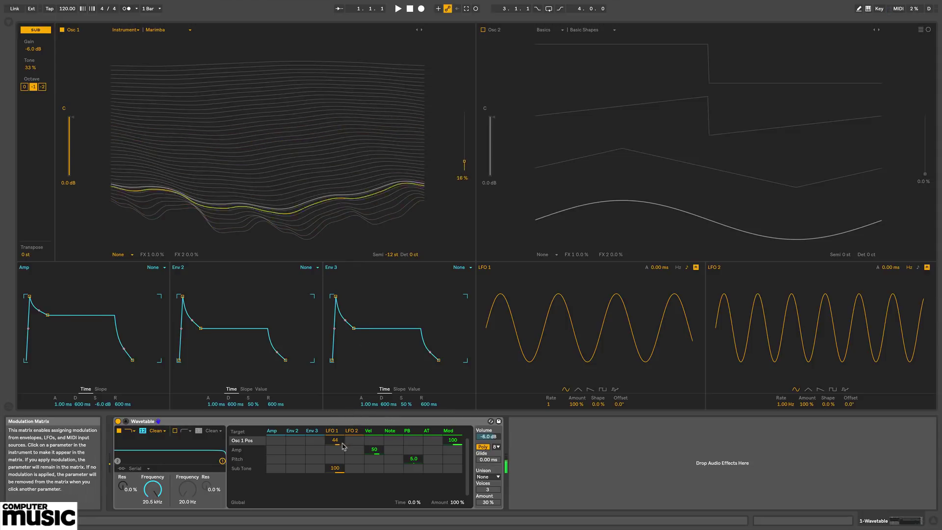
{"action": "left_click_drag", "start_coordinate": [339, 444], "coordinate": [340, 456]}
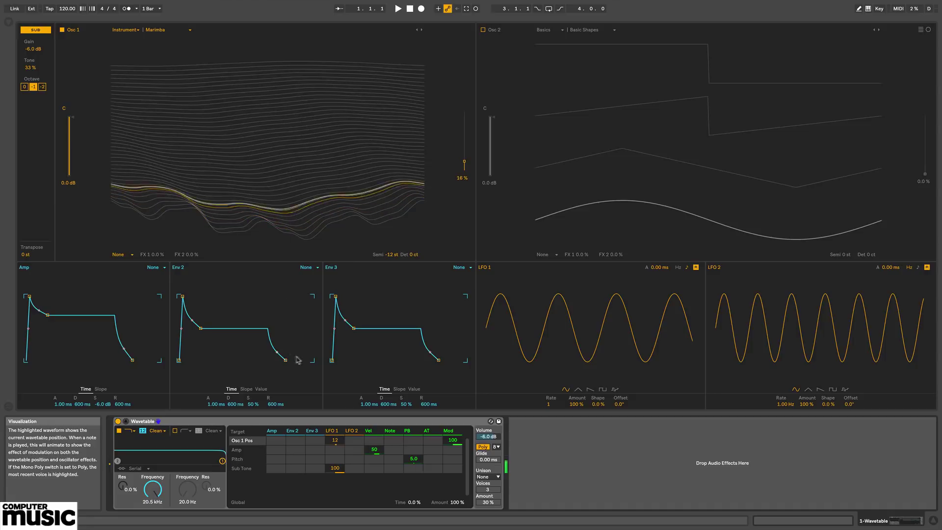
- Set LFO 1's modulation amounts to 80 for Osc 1 Pos and 52 for Sub Tone
{"action": "left_click", "coordinate": [332, 450]}
{"action": "left_click_drag", "start_coordinate": [335, 468], "coordinate": [335, 434]}
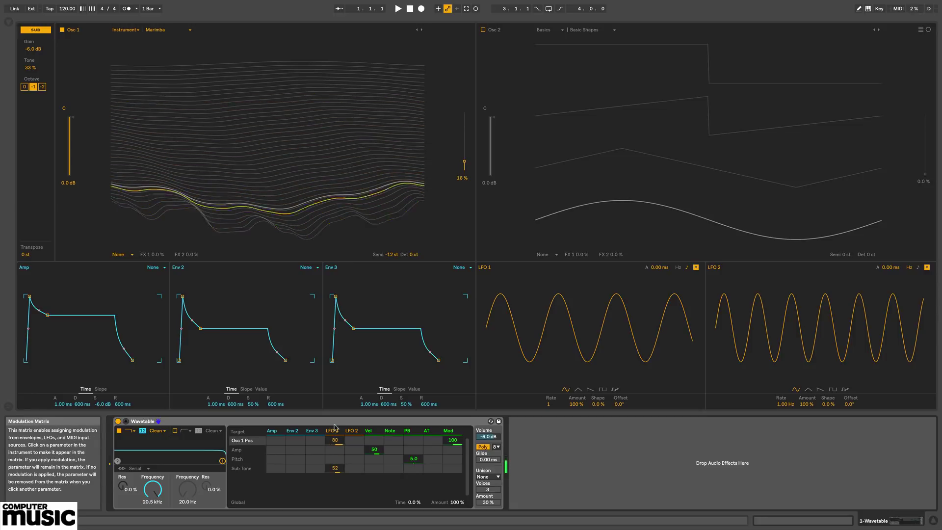
- Audition more of Osc 1's Instrument wavetables, including Afrobeat, Strings 3, Harmonica, Trombone and Nylon Bass, ending on Organ
{"action": "left_click", "coordinate": [423, 30]}
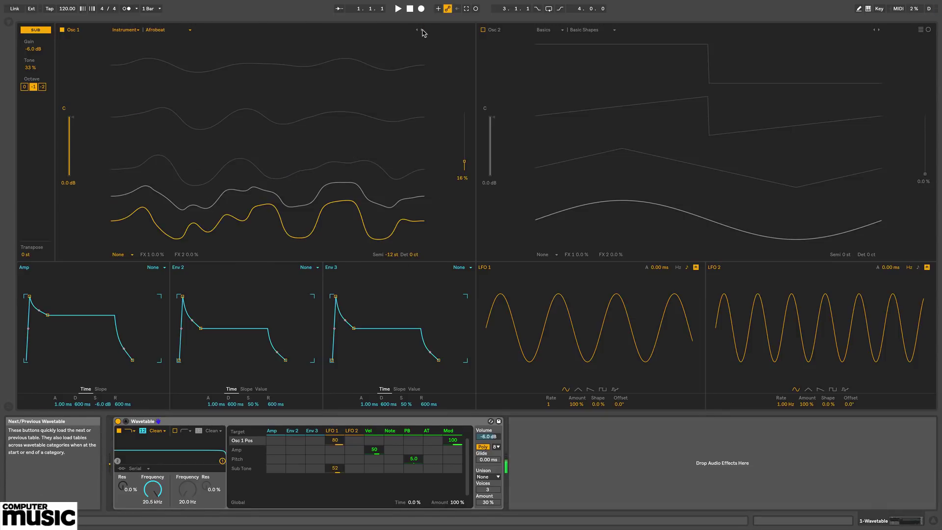
{"action": "left_click", "coordinate": [423, 30]}
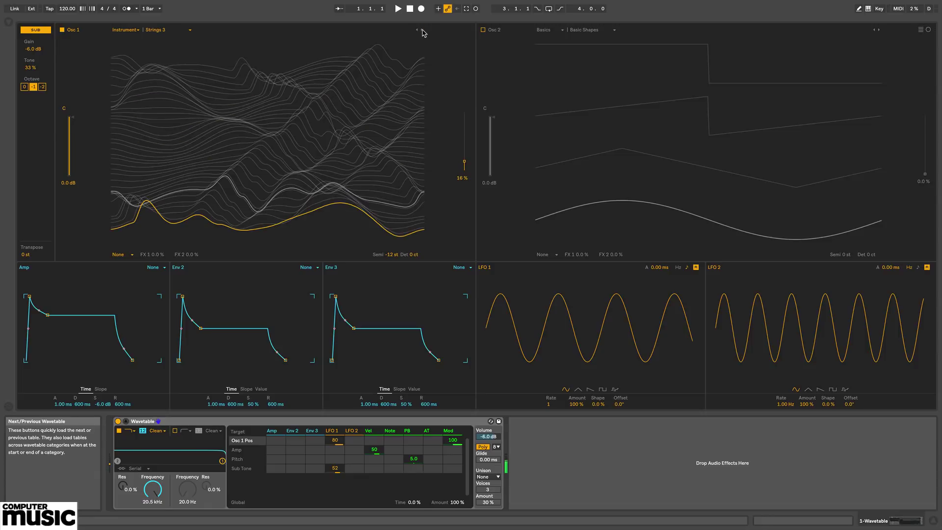
{"action": "left_click", "coordinate": [423, 30]}
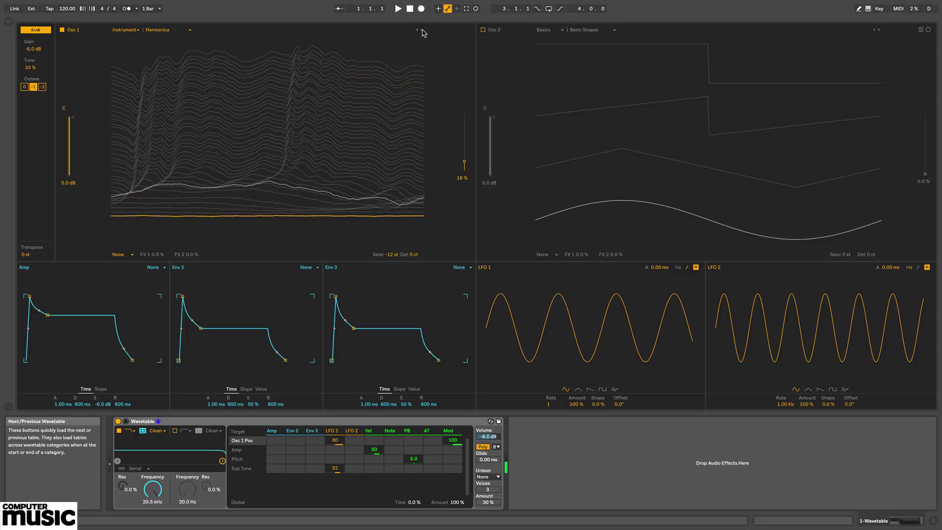
{"action": "left_click", "coordinate": [423, 31]}
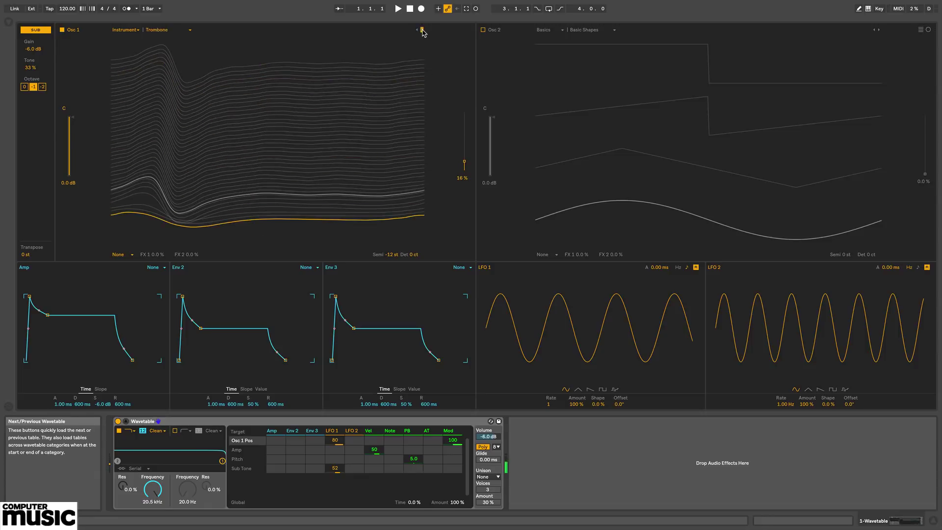
{"action": "left_click", "coordinate": [423, 31]}
{"action": "left_click", "coordinate": [422, 31]}
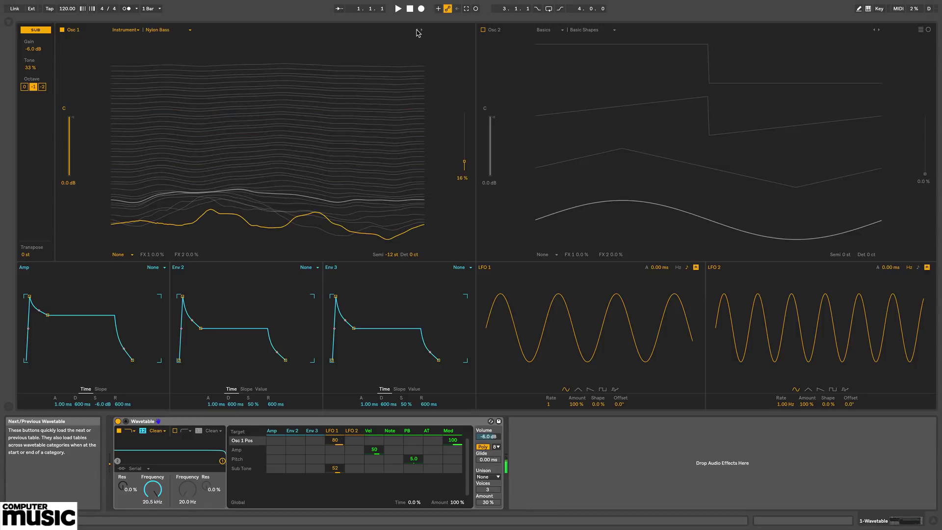
{"action": "left_click", "coordinate": [420, 31]}
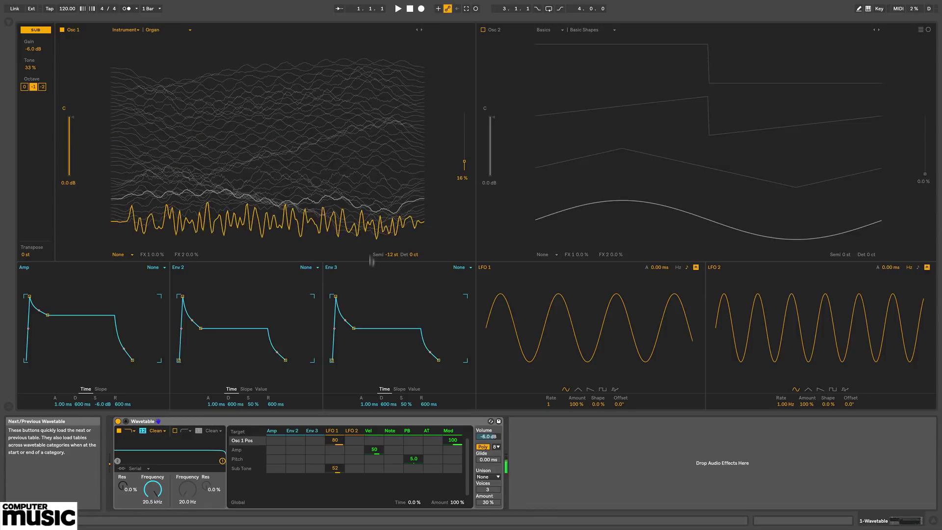
- Readjust LFO 1's modulation amounts for Sub Tone and Osc 1 Pos in the modulation matrix
{"action": "left_click_drag", "start_coordinate": [337, 471], "coordinate": [337, 464]}
{"action": "left_click", "coordinate": [335, 440]}
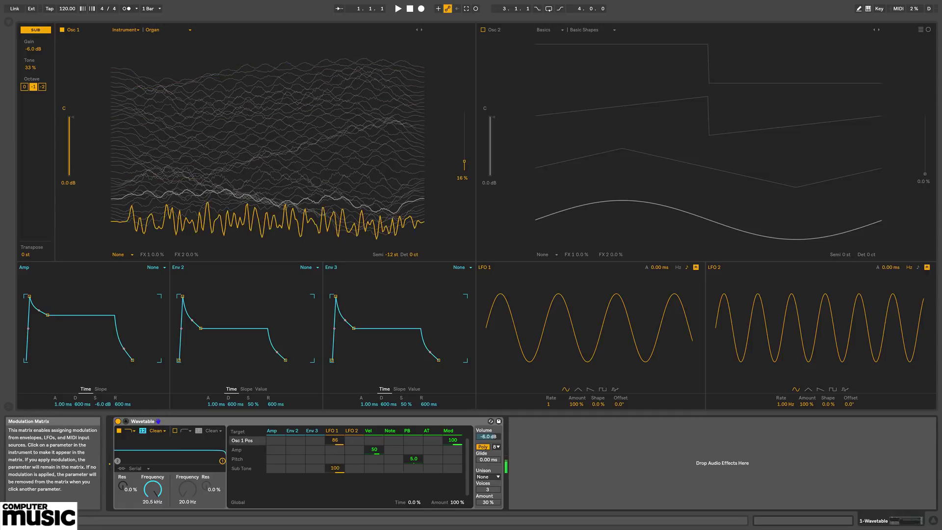
{"action": "left_click_drag", "start_coordinate": [335, 440], "coordinate": [335, 462]}
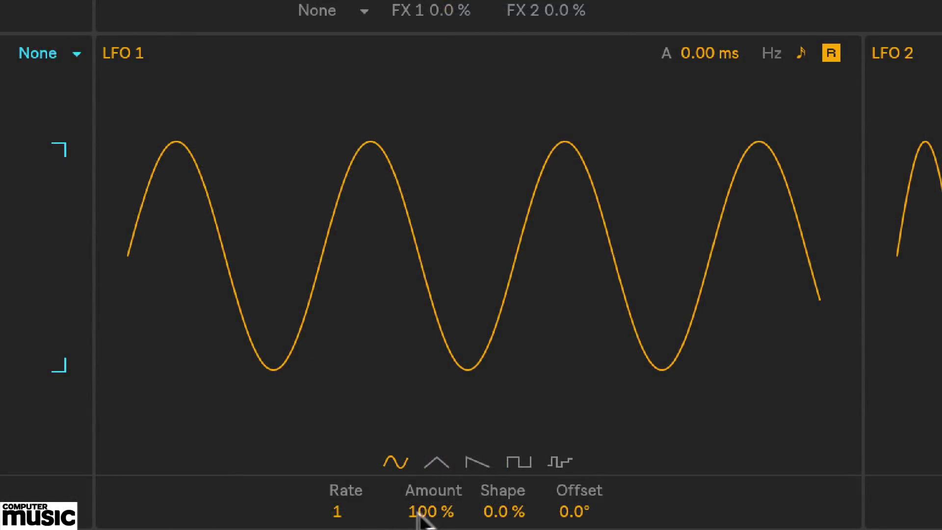
- Set LFO 1's rate to 3 and audition its triangle, saw, square and random waveforms, ending on random
{"action": "mouse_move", "coordinate": [337, 512]}
{"action": "left_mouse_down"}
{"action": "mouse_move", "coordinate": [337, 488]}
{"action": "mouse_move", "coordinate": [336, 501]}
{"action": "left_mouse_up"}
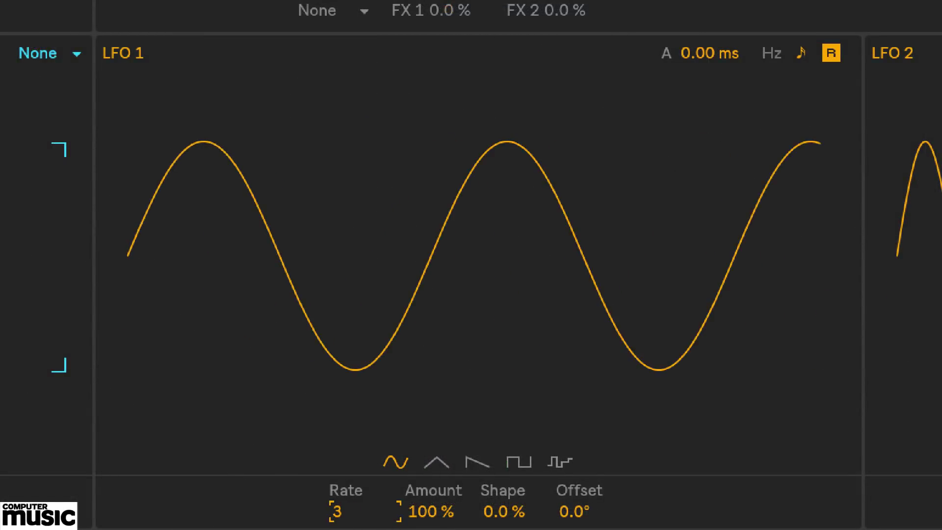
{"action": "left_click", "coordinate": [435, 463]}
{"action": "left_click", "coordinate": [477, 463]}
{"action": "left_click", "coordinate": [520, 460]}
{"action": "left_click", "coordinate": [556, 461]}
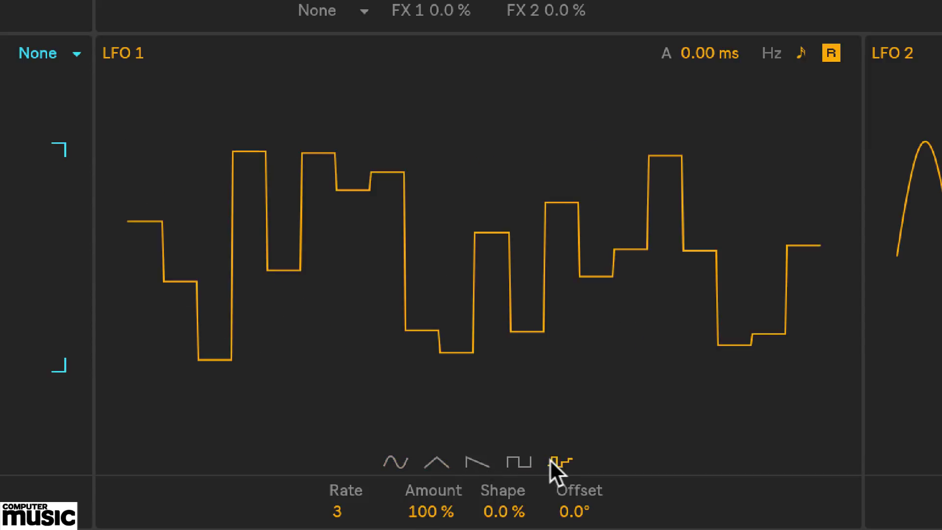
- Set LFO 1's rate to 1/2, adjust its Shape and switch its waveform through triangle back to sine
{"action": "left_click_drag", "start_coordinate": [344, 507], "coordinate": [344, 471]}
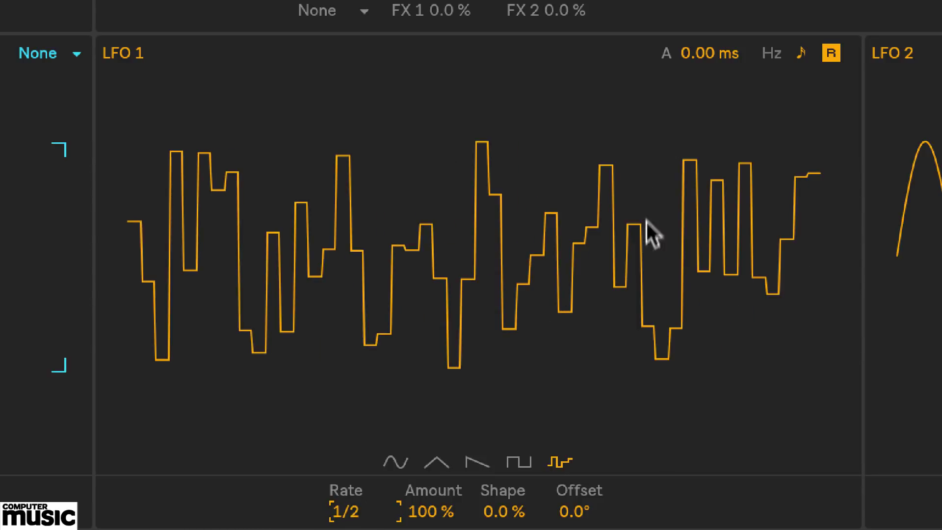
{"action": "mouse_move", "coordinate": [506, 520]}
{"action": "left_mouse_down"}
{"action": "mouse_move", "coordinate": [506, 483]}
{"action": "mouse_move", "coordinate": [468, 485]}
{"action": "mouse_move", "coordinate": [468, 474]}
{"action": "mouse_move", "coordinate": [505, 529]}
{"action": "mouse_move", "coordinate": [498, 484]}
{"action": "mouse_move", "coordinate": [498, 524]}
{"action": "left_mouse_up"}
{"action": "left_click", "coordinate": [433, 457]}
{"action": "left_click", "coordinate": [395, 461]}
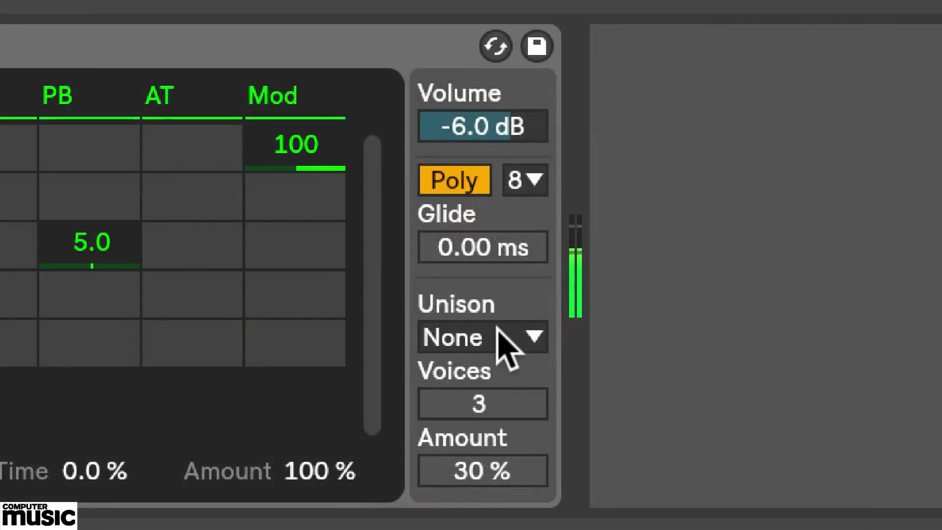
- Set the Unison mode to Classic and raise its Amount to 48 %
{"action": "left_click", "coordinate": [498, 337]}
{"action": "left_click", "coordinate": [522, 115]}
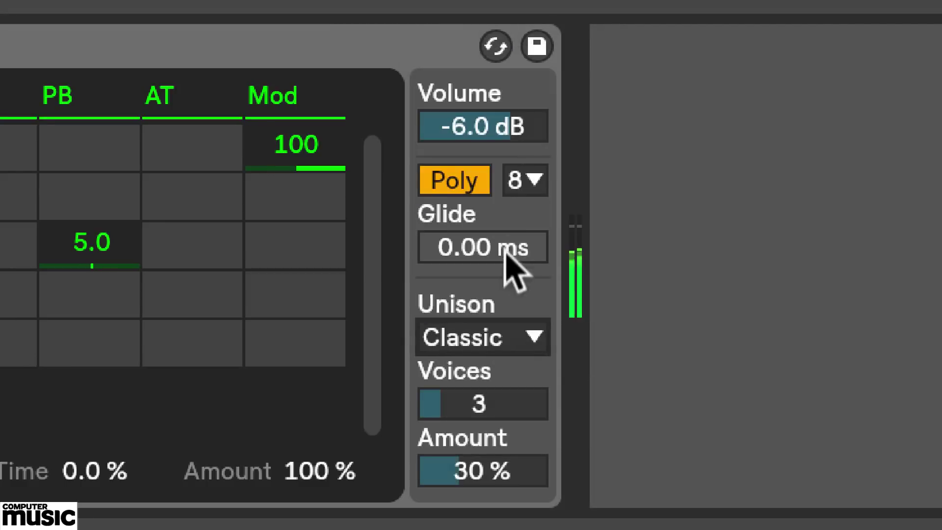
{"action": "left_click_drag", "start_coordinate": [508, 473], "coordinate": [526, 405]}
- Try the Shimmer Unison mode with an Amount of 90 %, and switch the mode back to Classic
{"action": "left_click", "coordinate": [490, 338]}
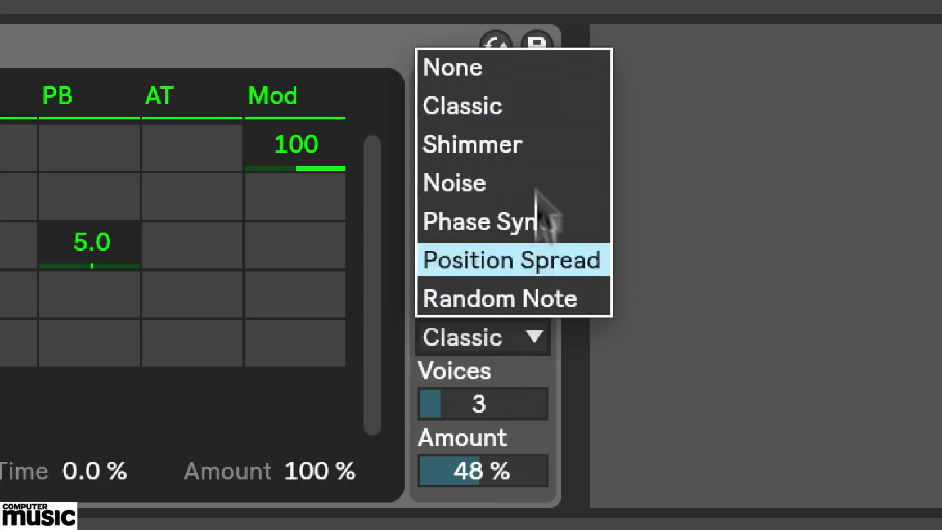
{"action": "left_click", "coordinate": [542, 158]}
{"action": "left_click_drag", "start_coordinate": [513, 472], "coordinate": [513, 456]}
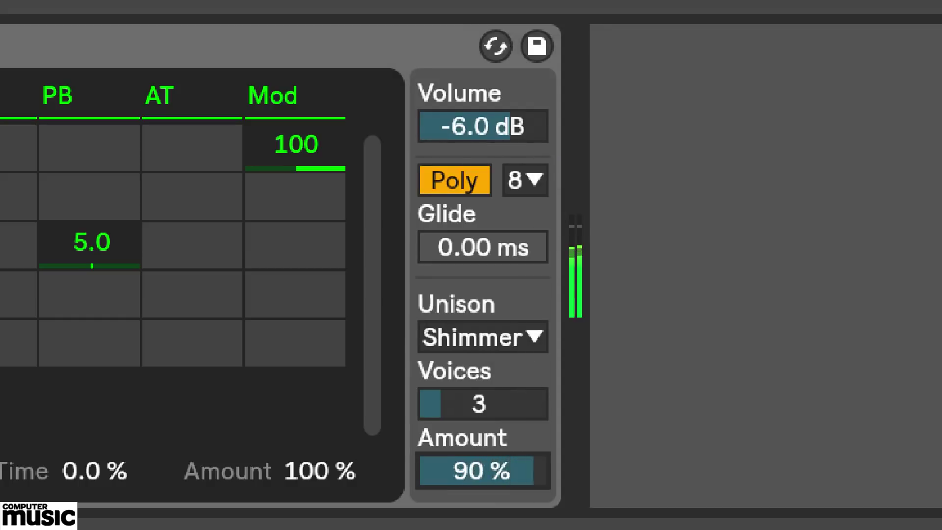
{"action": "left_click", "coordinate": [510, 348]}
{"action": "left_click", "coordinate": [453, 111]}
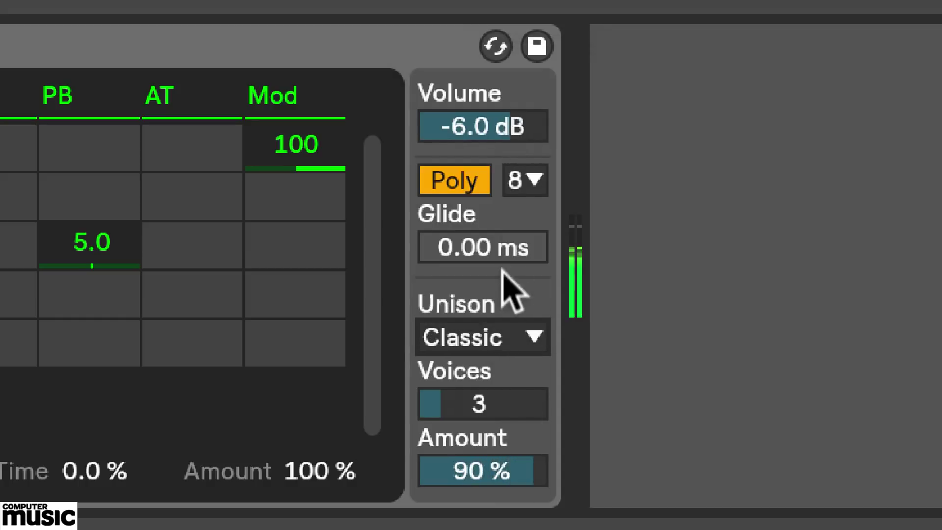
- Set the Unison mode to Noise and raise its Amount to 100 %
{"action": "left_click", "coordinate": [515, 338]}
{"action": "left_click", "coordinate": [526, 191]}
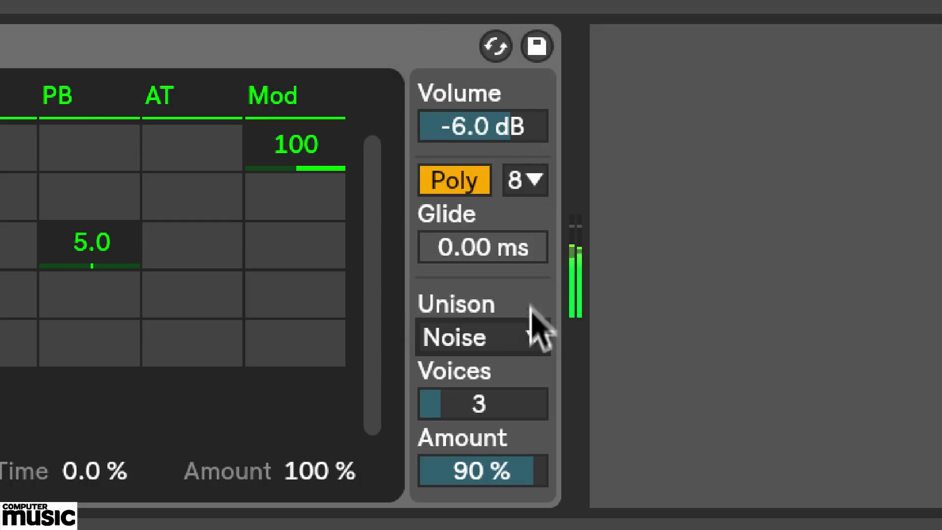
{"action": "left_click_drag", "start_coordinate": [510, 471], "coordinate": [515, 372]}
- Try the Phase Sync Unison mode with a lower Amount, and return to Noise with an Amount of 78 %
{"action": "left_click", "coordinate": [497, 336]}
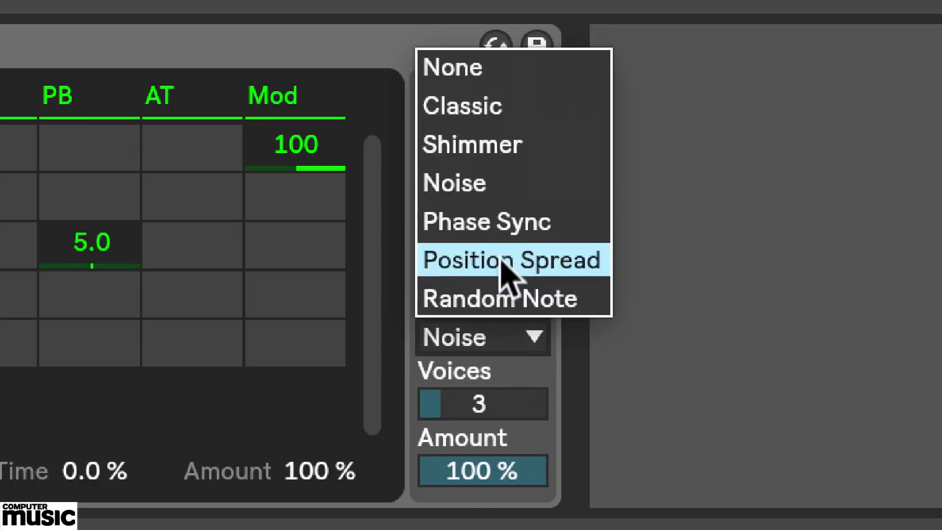
{"action": "left_click", "coordinate": [498, 225]}
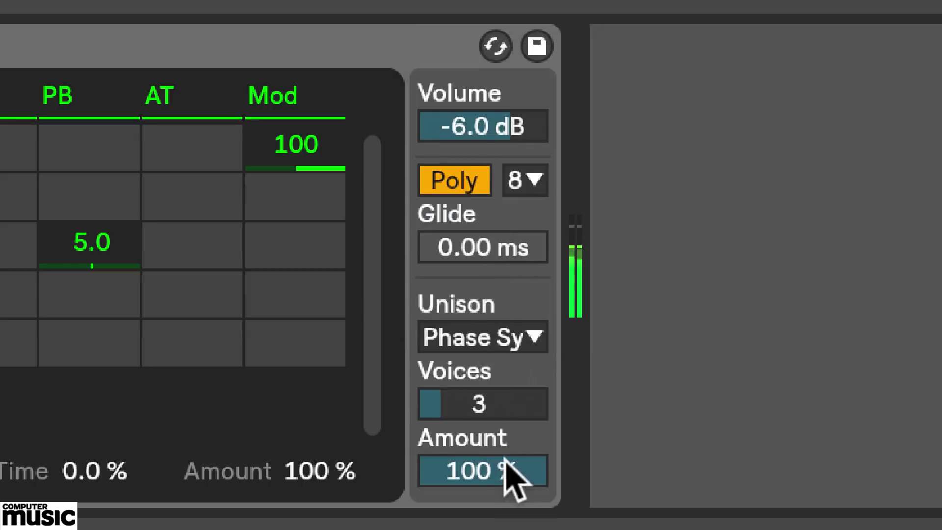
{"action": "mouse_move", "coordinate": [509, 466]}
{"action": "left_mouse_down"}
{"action": "mouse_move", "coordinate": [509, 490]}
{"action": "mouse_move", "coordinate": [495, 462]}
{"action": "left_mouse_up"}
{"action": "left_click", "coordinate": [520, 336]}
{"action": "left_click", "coordinate": [507, 188]}
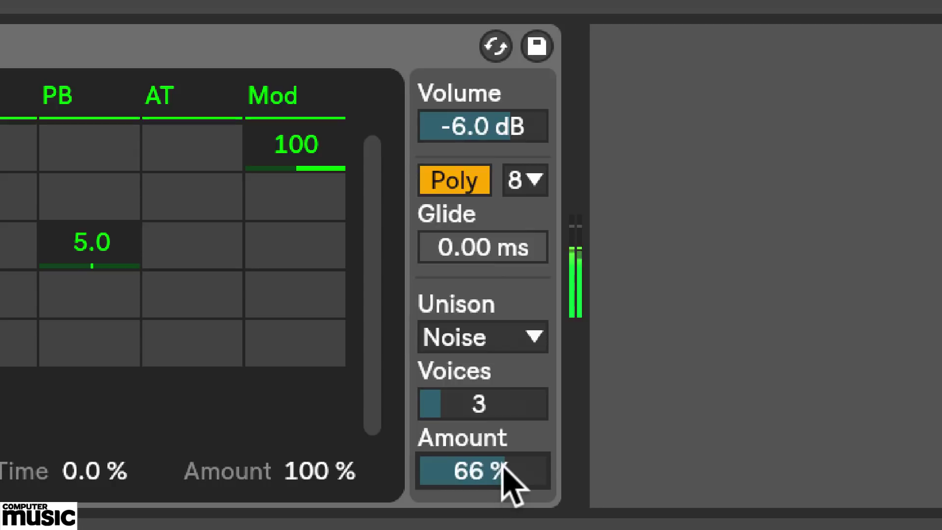
{"action": "mouse_move", "coordinate": [491, 404]}
{"action": "left_mouse_down"}
{"action": "mouse_move", "coordinate": [490, 388]}
{"action": "mouse_move", "coordinate": [490, 399]}
{"action": "left_mouse_up"}
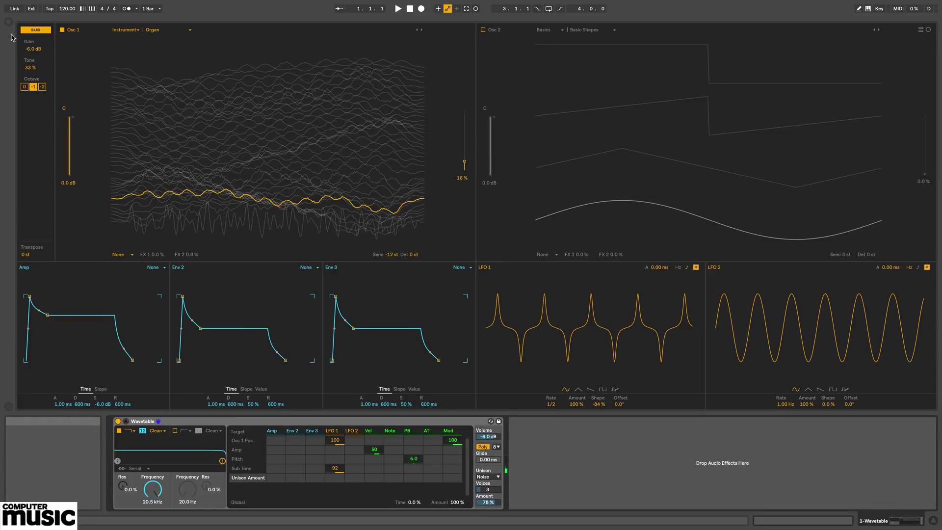
- Find Utility among the audio effects and add it after Wavetable in the device chain
{"action": "left_click", "coordinate": [9, 23]}
{"action": "left_click", "coordinate": [32, 99]}
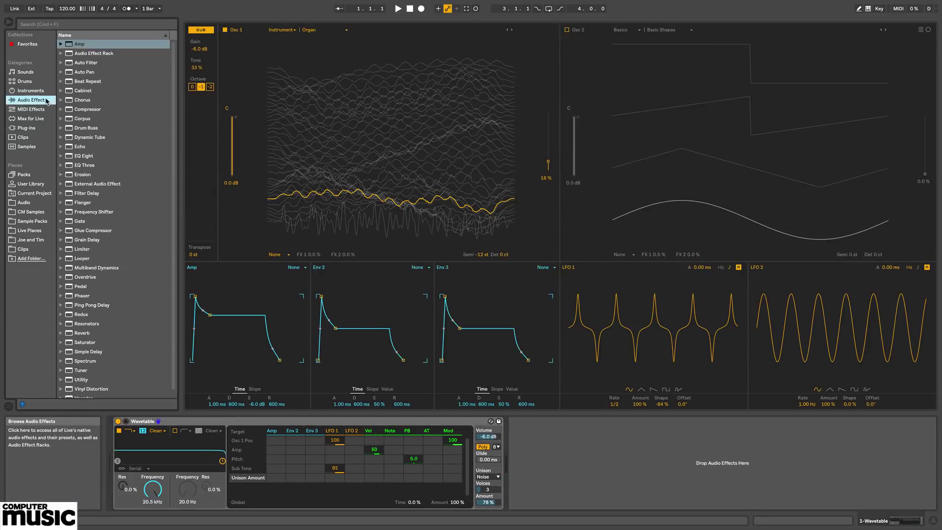
{"action": "left_click", "coordinate": [133, 184]}
{"action": "scroll", "coordinate": [143, 246], "scroll_direction": "down", "scroll_amount": 1}
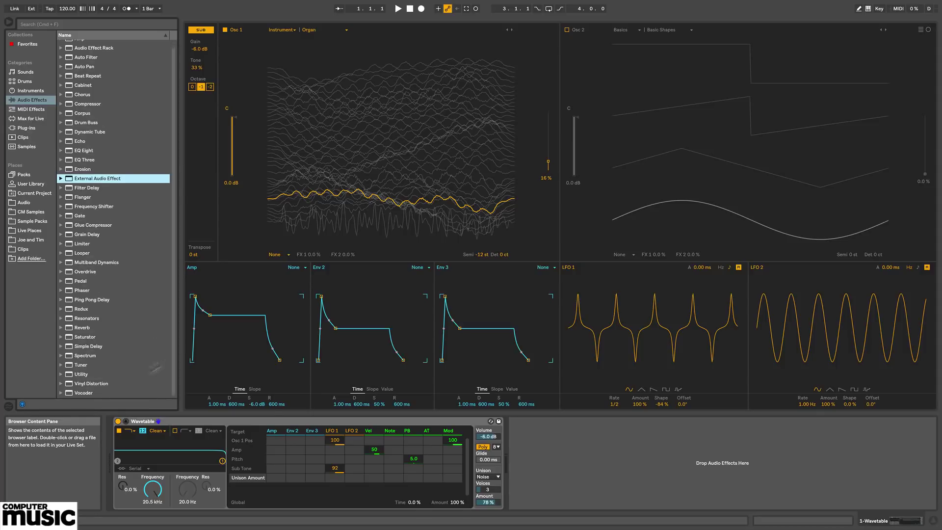
{"action": "scroll", "coordinate": [83, 376], "scroll_direction": "up", "scroll_amount": 1}
{"action": "left_click", "coordinate": [83, 376]}
{"action": "left_click_drag", "start_coordinate": [501, 423], "coordinate": [570, 456]}
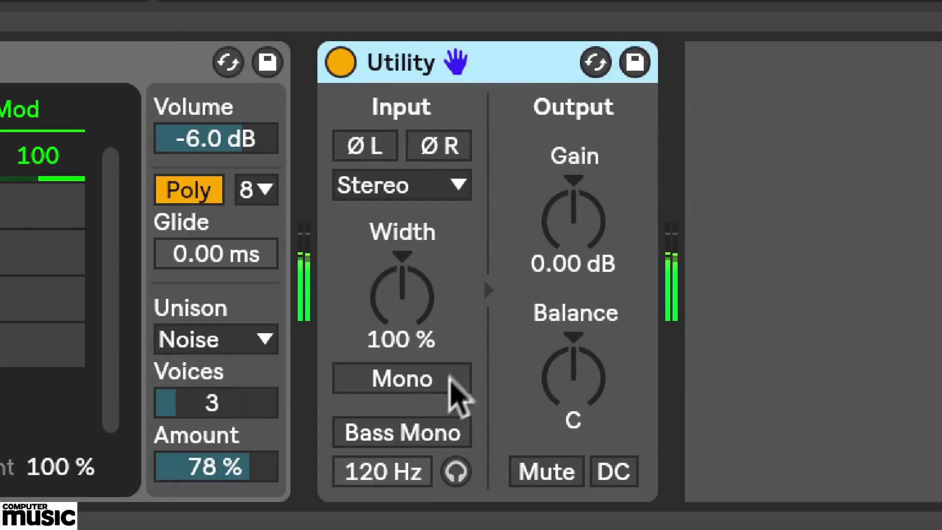
- Audition Utility's Mono option and Width values up to 195 %, and restore stereo output at 100 % Width
{"action": "left_click", "coordinate": [422, 379]}
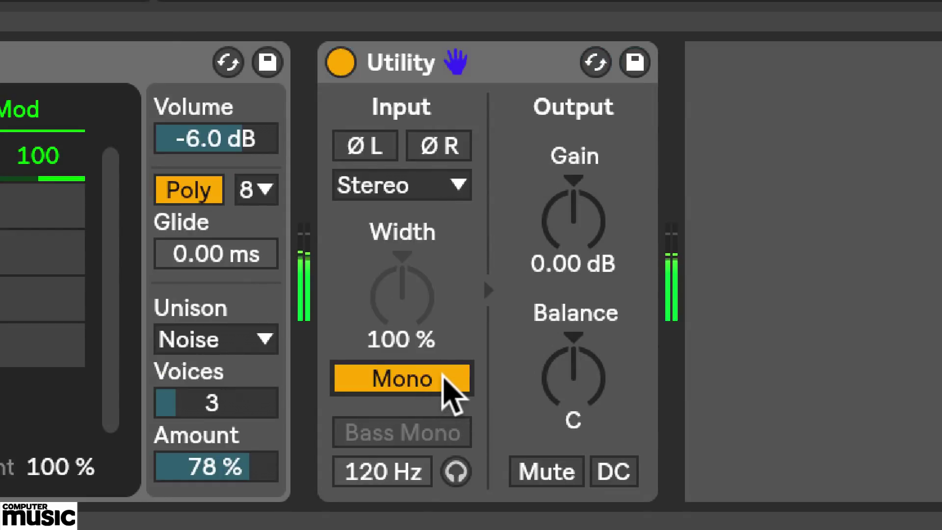
{"action": "left_click", "coordinate": [444, 375]}
{"action": "left_click_drag", "start_coordinate": [427, 320], "coordinate": [427, 260]}
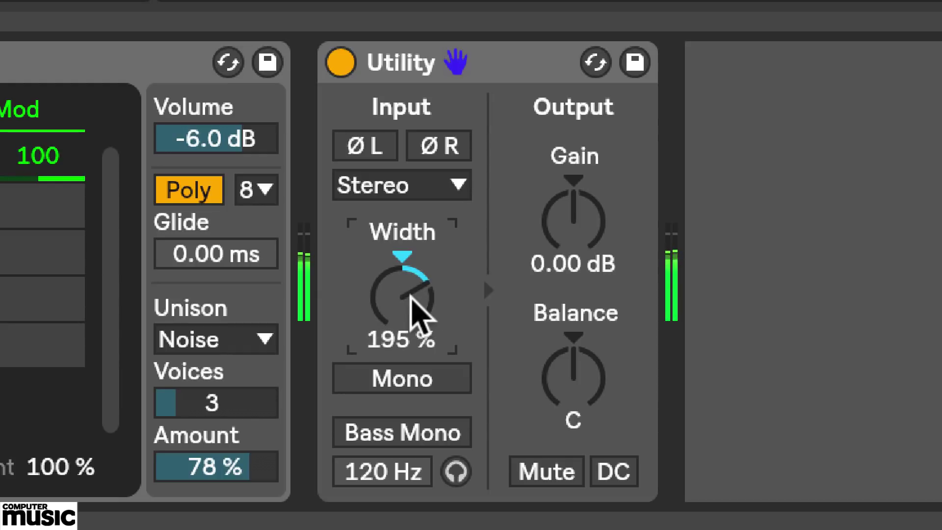
{"action": "double_click", "coordinate": [418, 296]}
{"action": "left_click_drag", "start_coordinate": [417, 295], "coordinate": [416, 309]}
{"action": "double_click", "coordinate": [416, 310]}
{"action": "left_click", "coordinate": [416, 386]}
{"action": "left_click", "coordinate": [422, 388]}
- Enable Utility's Bass Mono, audition the low band while tuning its crossover, and set the frequency to 235 Hz
{"action": "left_click", "coordinate": [431, 434]}
{"action": "left_click_drag", "start_coordinate": [420, 480], "coordinate": [420, 471]}
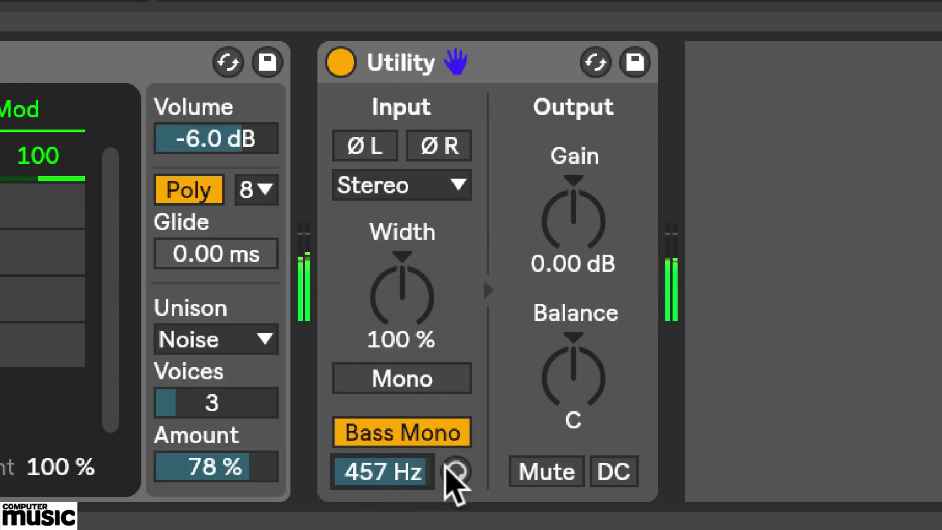
{"action": "left_click_drag", "start_coordinate": [385, 471], "coordinate": [385, 480]}
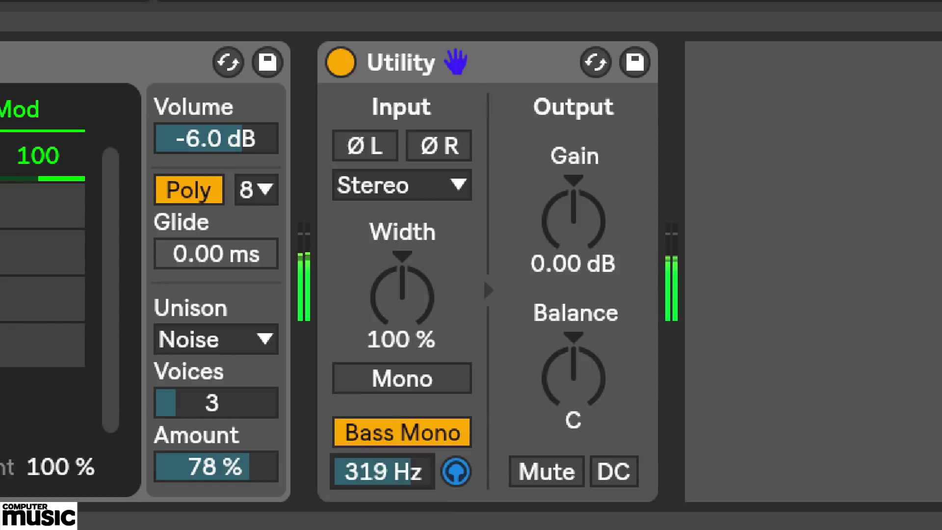
{"action": "left_click", "coordinate": [463, 469]}
{"action": "mouse_move", "coordinate": [403, 472]}
{"action": "left_mouse_down"}
{"action": "mouse_move", "coordinate": [403, 461]}
{"action": "mouse_move", "coordinate": [385, 475]}
{"action": "left_mouse_up"}
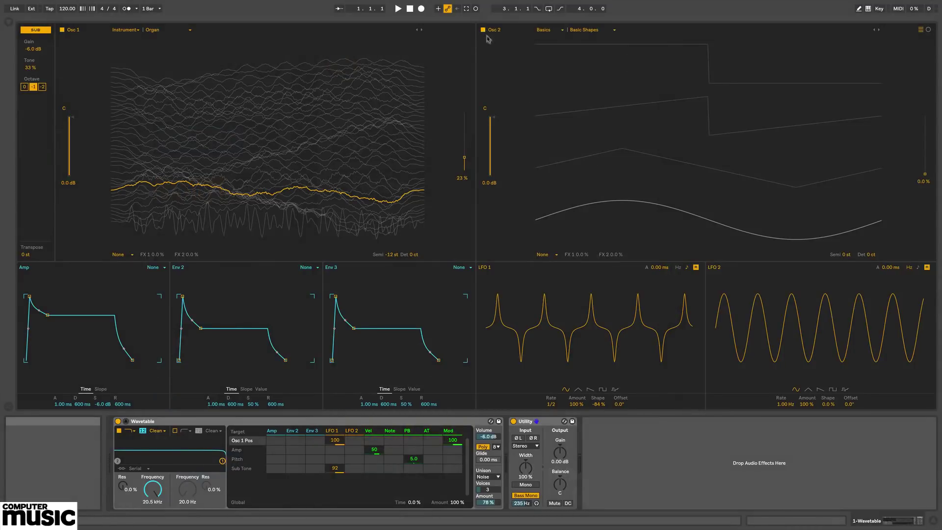
- Set Osc 2's gain to -0.9 dB and wave position to 69 %, and modulate that position from LFO 1 by 73
{"action": "left_click_drag", "start_coordinate": [490, 118], "coordinate": [490, 122]}
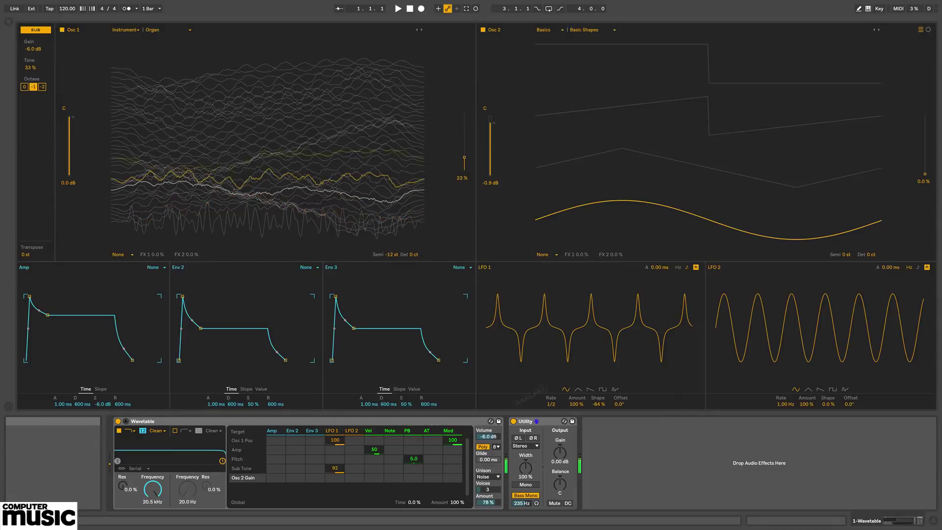
{"action": "left_click_drag", "start_coordinate": [924, 174], "coordinate": [925, 133]}
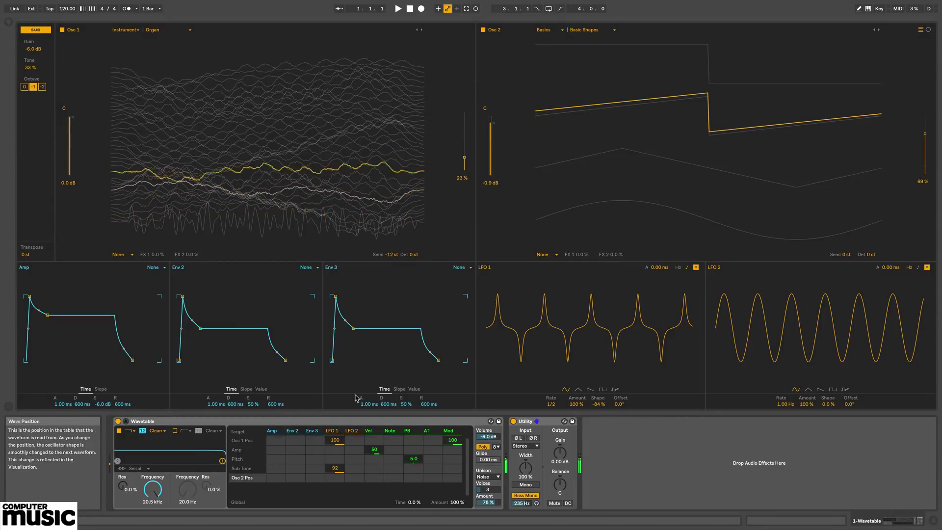
{"action": "left_click_drag", "start_coordinate": [334, 477], "coordinate": [335, 441]}
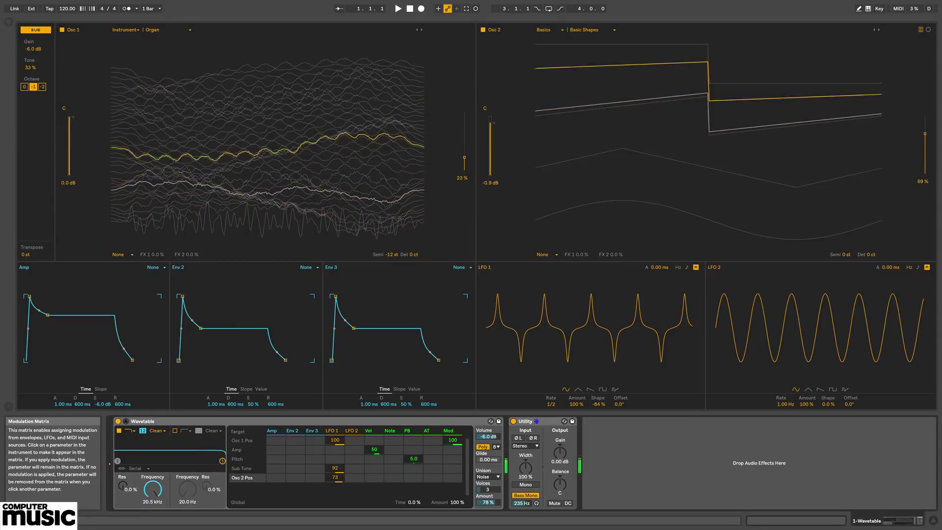
- Audition the Basics wavetables on Osc 2, stepping from Basic Shapes to Sub 2
{"action": "left_click", "coordinate": [878, 29]}
{"action": "left_click", "coordinate": [879, 30]}
{"action": "left_click", "coordinate": [878, 30]}
{"action": "left_click", "coordinate": [879, 30]}
- Switch Osc 2 to the Noise wavetable category and step through its tables to Crash
{"action": "left_click", "coordinate": [549, 30]}
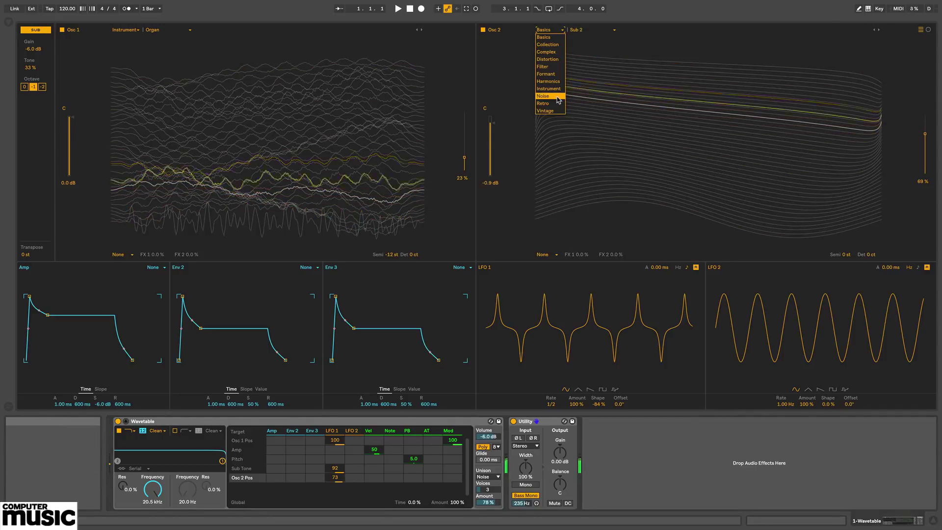
{"action": "left_click", "coordinate": [544, 96]}
{"action": "left_click", "coordinate": [878, 30]}
{"action": "left_click", "coordinate": [878, 30]}
{"action": "left_click", "coordinate": [878, 30]}
{"action": "left_click", "coordinate": [878, 31]}
{"action": "left_click", "coordinate": [878, 30]}
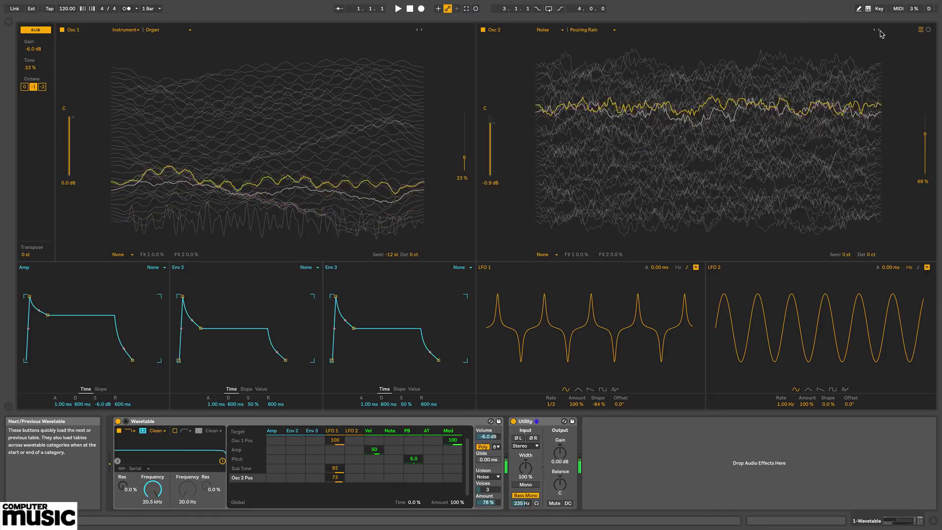
{"action": "left_click", "coordinate": [880, 31]}
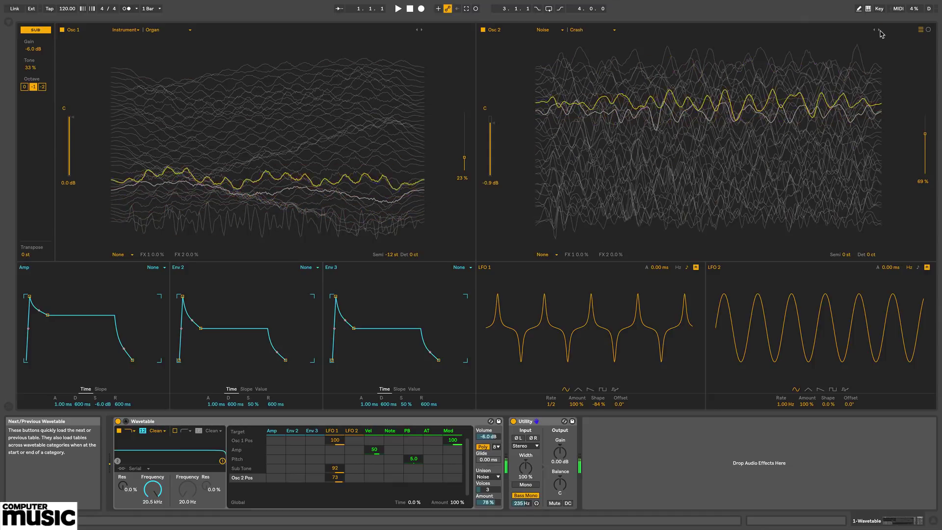
- Set Osc 2's wave position to 82 % and balance its gain against Osc 1
{"action": "mouse_move", "coordinate": [924, 134]}
{"action": "left_mouse_down"}
{"action": "mouse_move", "coordinate": [924, 170]}
{"action": "mouse_move", "coordinate": [924, 126]}
{"action": "left_mouse_up"}
{"action": "mouse_move", "coordinate": [490, 122]}
{"action": "left_mouse_down"}
{"action": "mouse_move", "coordinate": [489, 175]}
{"action": "mouse_move", "coordinate": [489, 119]}
{"action": "left_mouse_up"}
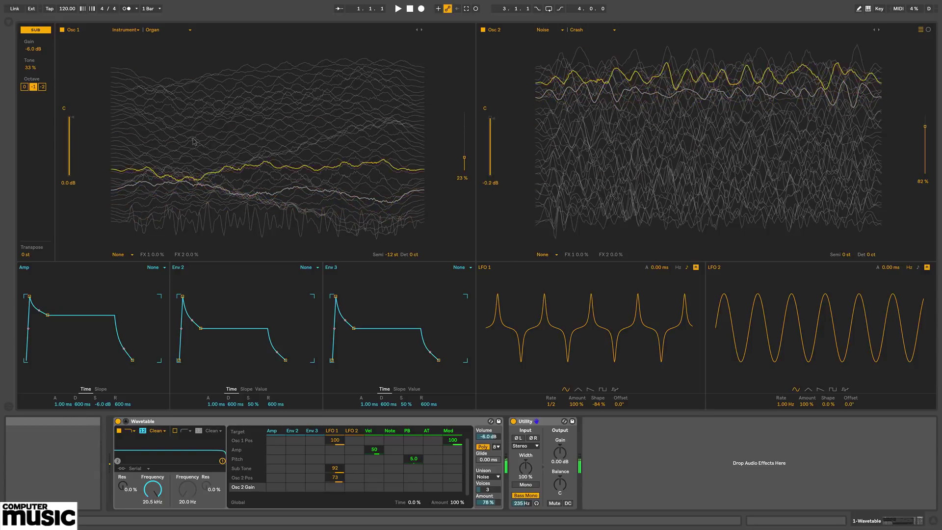
{"action": "left_click", "coordinate": [68, 127]}
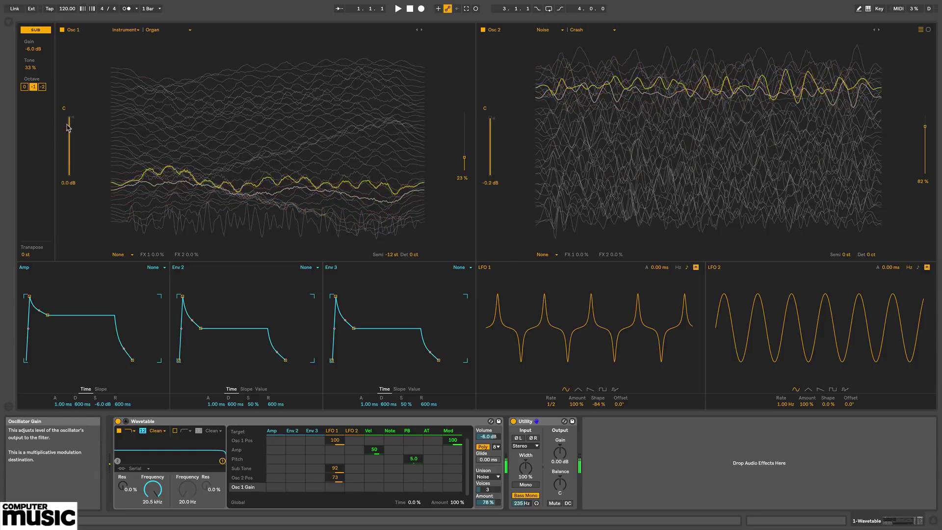
{"action": "left_click_drag", "start_coordinate": [490, 120], "coordinate": [489, 126]}
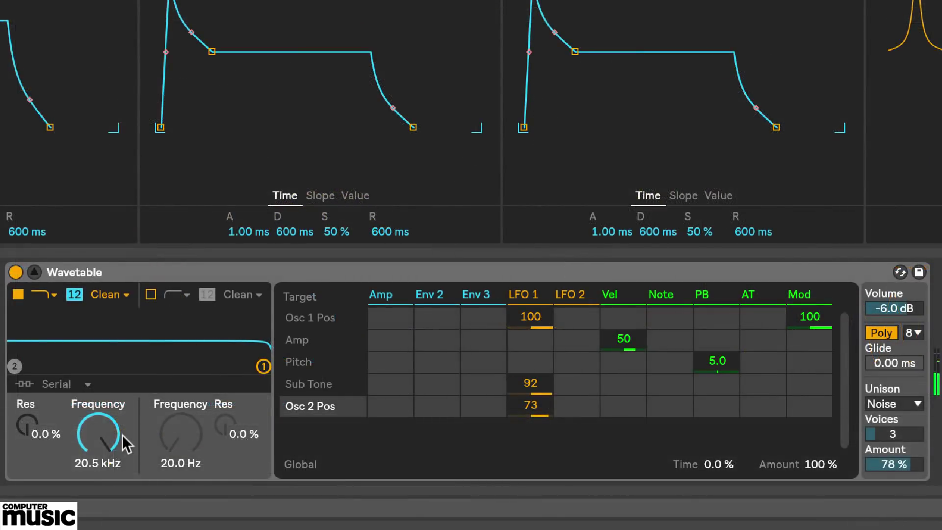
- Lower Filter 1's frequency to 390 Hz and raise its resonance to 23 %
{"action": "left_click_drag", "start_coordinate": [125, 441], "coordinate": [106, 488]}
{"action": "mouse_move", "coordinate": [98, 435]}
{"action": "left_mouse_down"}
{"action": "mouse_move", "coordinate": [98, 403]}
{"action": "mouse_move", "coordinate": [99, 474]}
{"action": "left_mouse_up"}
{"action": "left_click_drag", "start_coordinate": [34, 424], "coordinate": [57, 365]}
- Switch Filter 1 to the MS2 circuit and set its Drive to 10.1 dB
{"action": "left_click", "coordinate": [108, 294]}
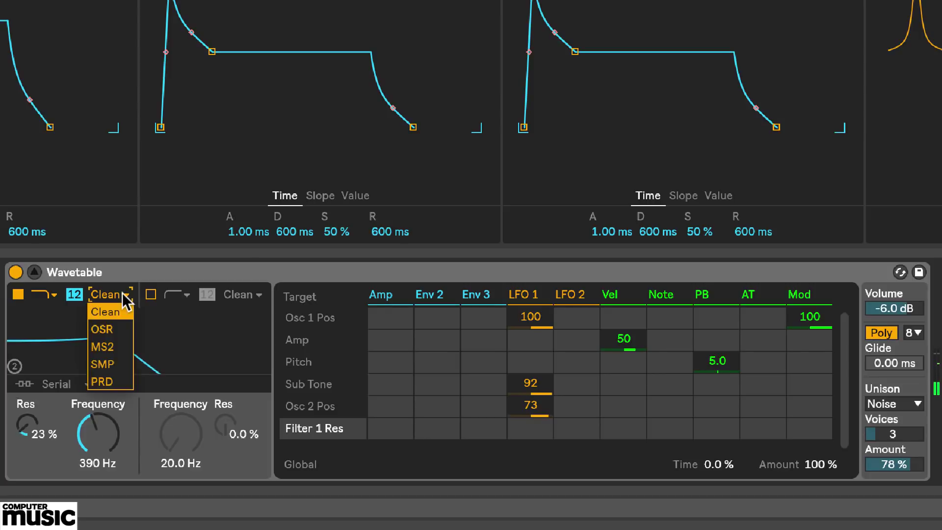
{"action": "left_click", "coordinate": [106, 347]}
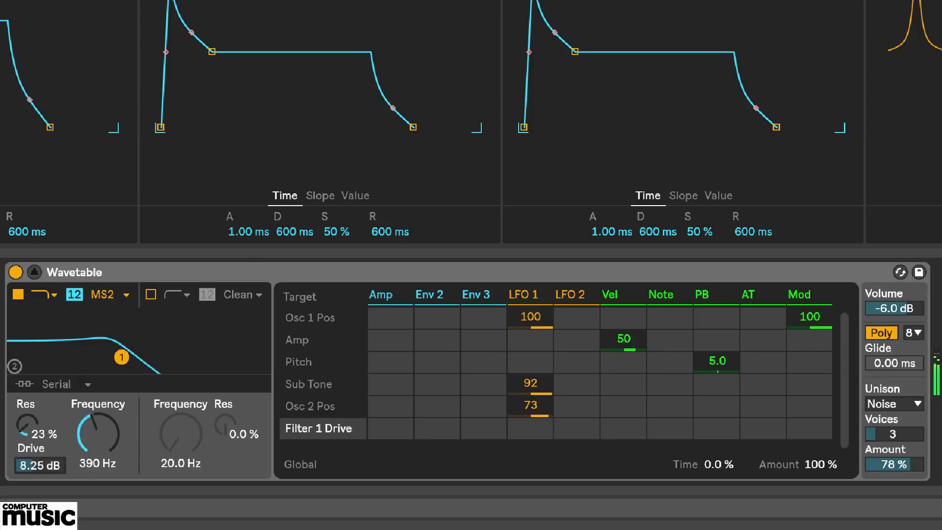
{"action": "left_click_drag", "start_coordinate": [39, 465], "coordinate": [40, 458]}
- Lower Wavetable's volume to -10 dB, and set Filter 1's frequency to 412 Hz with Env 2 modulation of 100
{"action": "left_click_drag", "start_coordinate": [889, 308], "coordinate": [888, 319]}
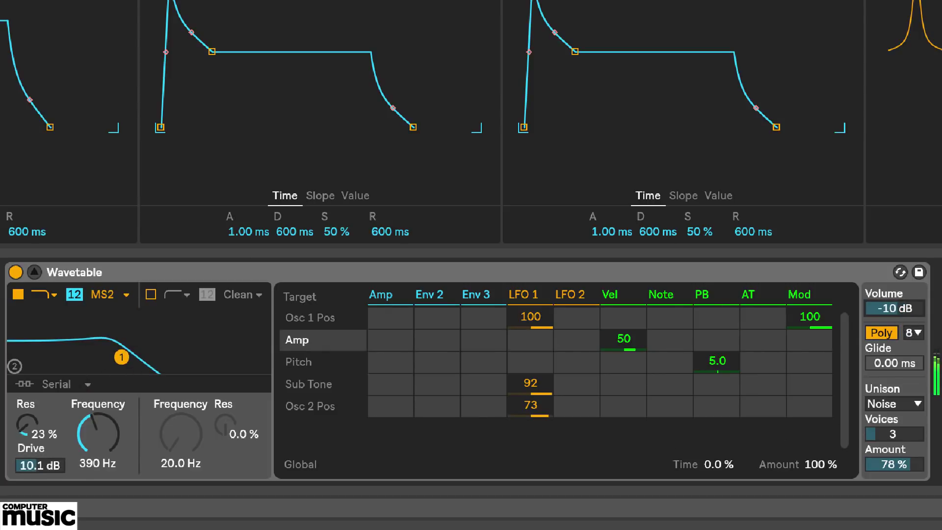
{"action": "mouse_move", "coordinate": [98, 433]}
{"action": "left_mouse_down"}
{"action": "mouse_move", "coordinate": [99, 423]}
{"action": "mouse_move", "coordinate": [98, 433]}
{"action": "left_mouse_up"}
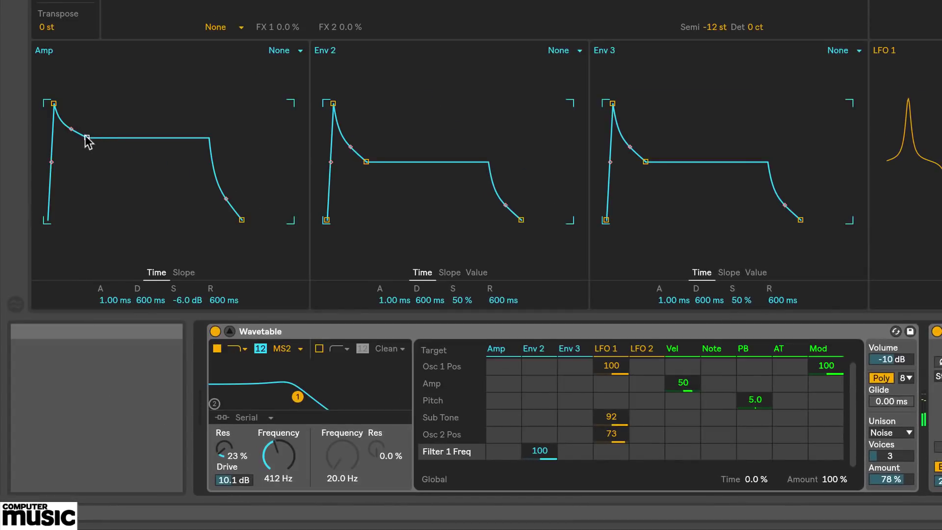
- Shape the Amp envelope with 0.00 ms attack, 409 ms decay and 0.0 dB sustain, and lower Wavetable's volume to -15 dB
{"action": "left_click_drag", "start_coordinate": [84, 140], "coordinate": [78, 103]}
{"action": "left_click_drag", "start_coordinate": [892, 359], "coordinate": [891, 365]}
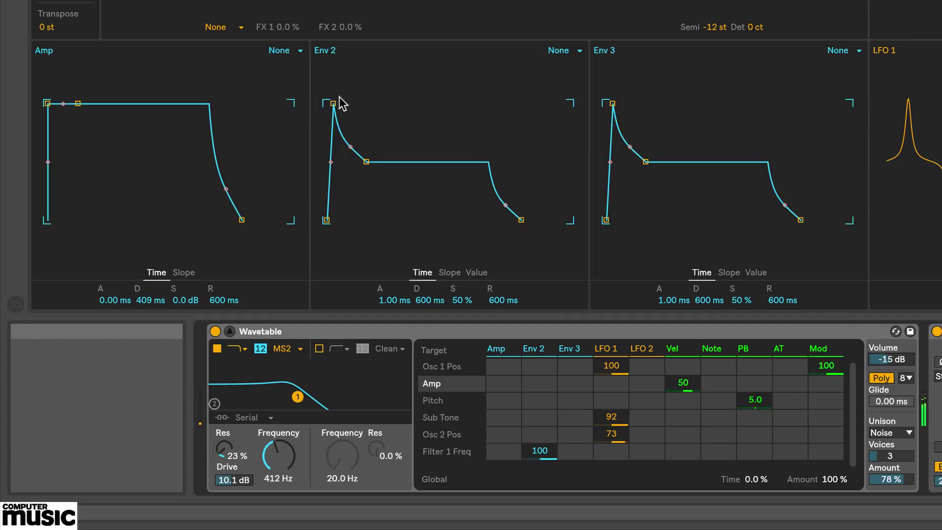
- Set Env 2's attack to 0.00 ms, try its sustain at 0.0 %, and raise the sustain to near maximum
{"action": "left_click_drag", "start_coordinate": [334, 103], "coordinate": [327, 103]}
{"action": "left_click_drag", "start_coordinate": [365, 157], "coordinate": [342, 219]}
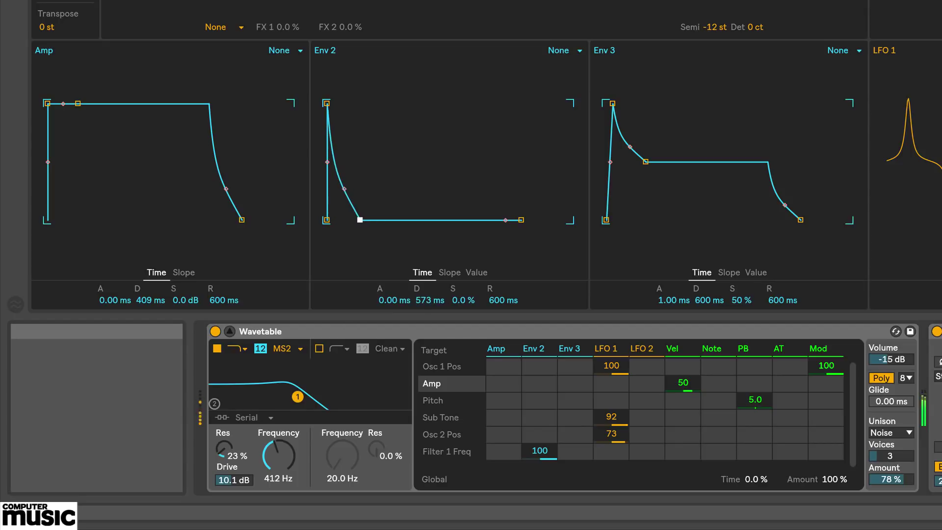
{"action": "left_click_drag", "start_coordinate": [360, 220], "coordinate": [353, 119]}
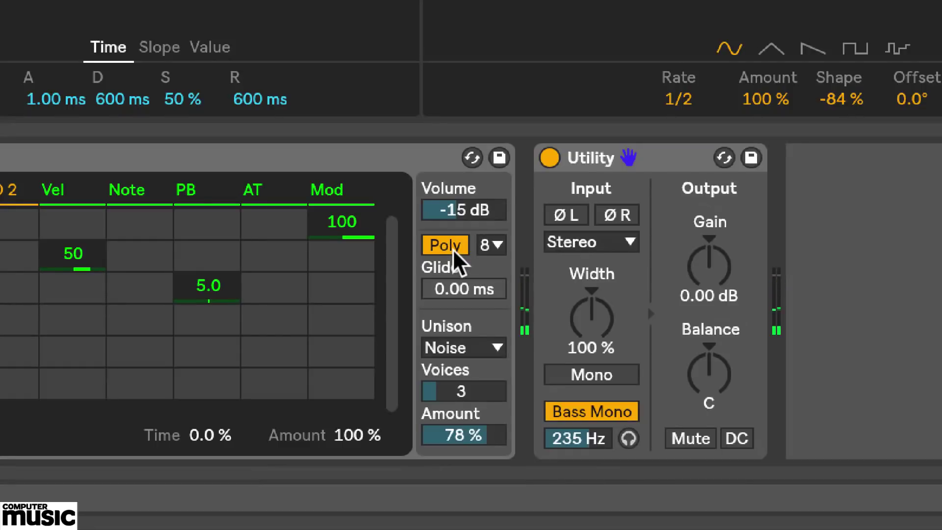
- Switch Wavetable from Poly to Mono voicing and raise its Glide time
{"action": "left_click", "coordinate": [510, 265]}
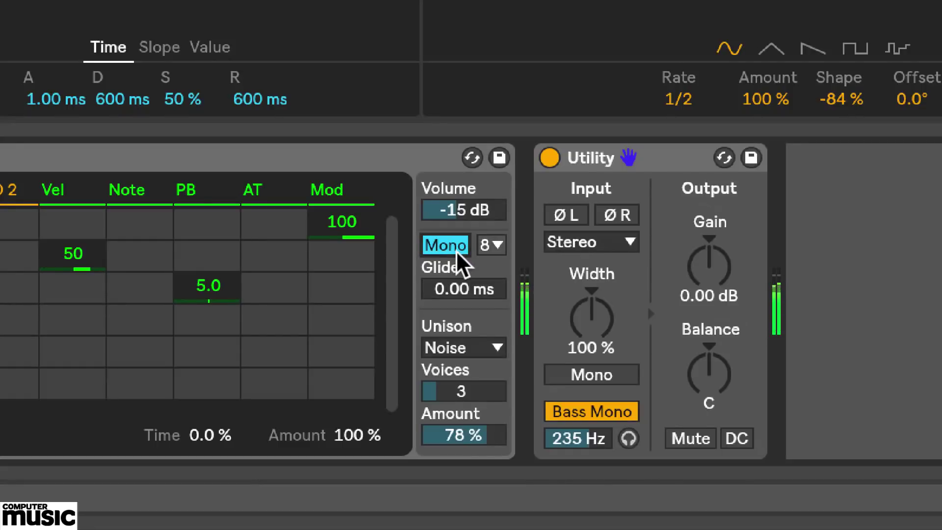
{"action": "mouse_move", "coordinate": [479, 296]}
{"action": "left_mouse_down"}
{"action": "mouse_move", "coordinate": [479, 255]}
{"action": "mouse_move", "coordinate": [479, 293]}
{"action": "left_mouse_up"}
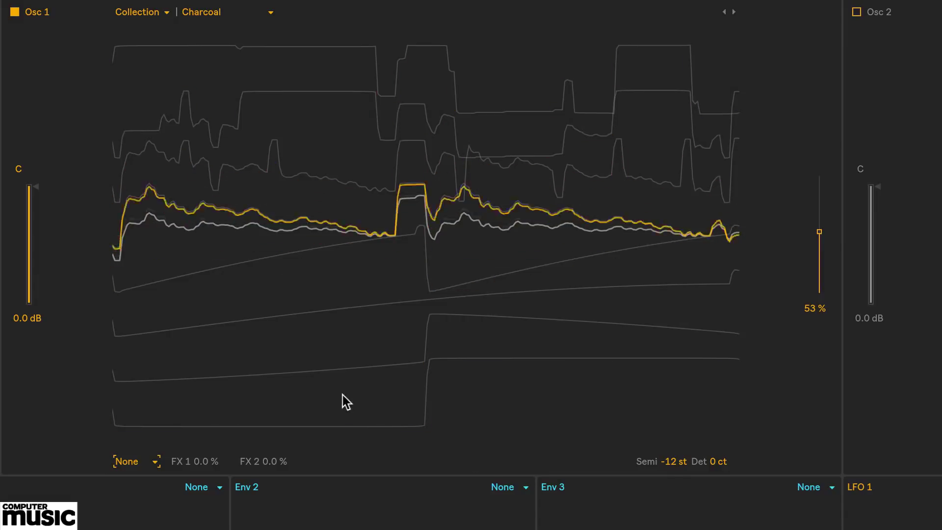
- Try the Fm effect on Osc 1 with Tune at 100 % and Amt at 19 %
{"action": "left_click", "coordinate": [153, 463]}
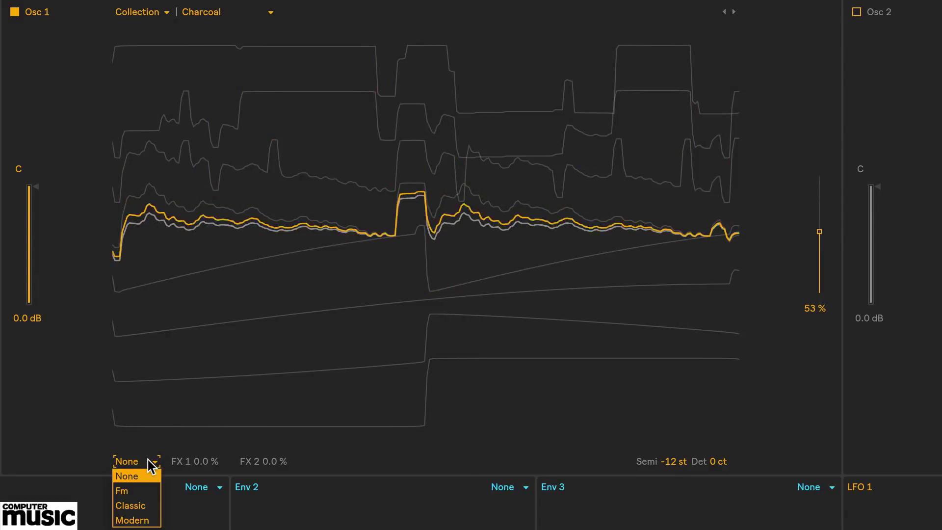
{"action": "left_click", "coordinate": [139, 490]}
{"action": "left_click_drag", "start_coordinate": [273, 461], "coordinate": [273, 428]}
{"action": "left_click_drag", "start_coordinate": [206, 461], "coordinate": [206, 407]}
{"action": "mouse_move", "coordinate": [272, 461]}
{"action": "left_mouse_down"}
{"action": "mouse_move", "coordinate": [272, 481]}
{"action": "mouse_move", "coordinate": [272, 471]}
{"action": "left_mouse_up"}
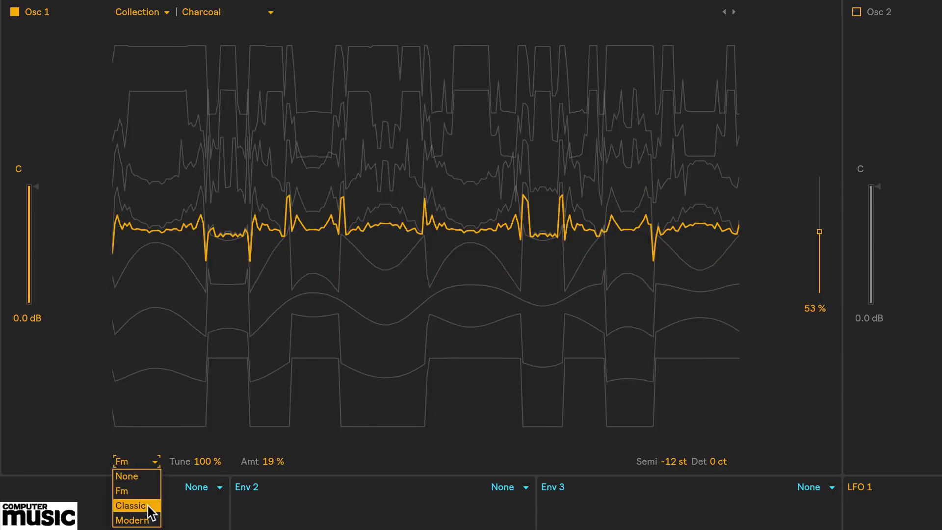
- Switch Osc 1's effect to Classic, audition different PW and Sync amounts, and reset both to 0.0 %
{"action": "left_click", "coordinate": [150, 506]}
{"action": "mouse_move", "coordinate": [211, 466]}
{"action": "left_mouse_down"}
{"action": "mouse_move", "coordinate": [211, 527]}
{"action": "mouse_move", "coordinate": [211, 482]}
{"action": "left_mouse_up"}
{"action": "mouse_move", "coordinate": [276, 464]}
{"action": "left_mouse_down"}
{"action": "mouse_move", "coordinate": [276, 425]}
{"action": "mouse_move", "coordinate": [275, 464]}
{"action": "left_mouse_up"}
{"action": "mouse_move", "coordinate": [205, 461]}
{"action": "left_mouse_down"}
{"action": "mouse_move", "coordinate": [205, 452]}
{"action": "mouse_move", "coordinate": [205, 483]}
{"action": "mouse_move", "coordinate": [204, 451]}
{"action": "mouse_move", "coordinate": [205, 485]}
{"action": "mouse_move", "coordinate": [204, 464]}
{"action": "left_mouse_up"}
{"action": "left_click_drag", "start_coordinate": [269, 464], "coordinate": [269, 448]}
{"action": "key", "text": "Delete"}
{"action": "double_click", "coordinate": [209, 463]}
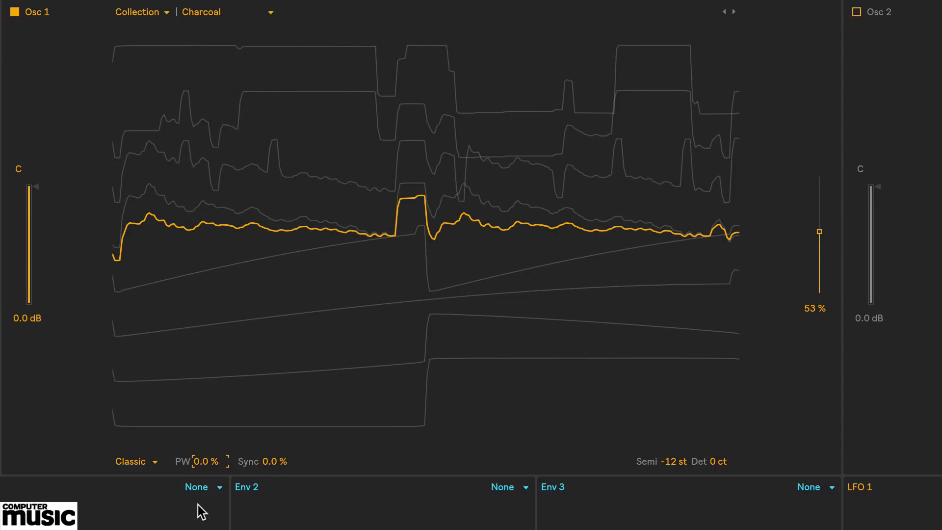
- Switch Osc 1's effect to Modern and audition different Warp and Fold amounts
{"action": "left_click", "coordinate": [146, 462]}
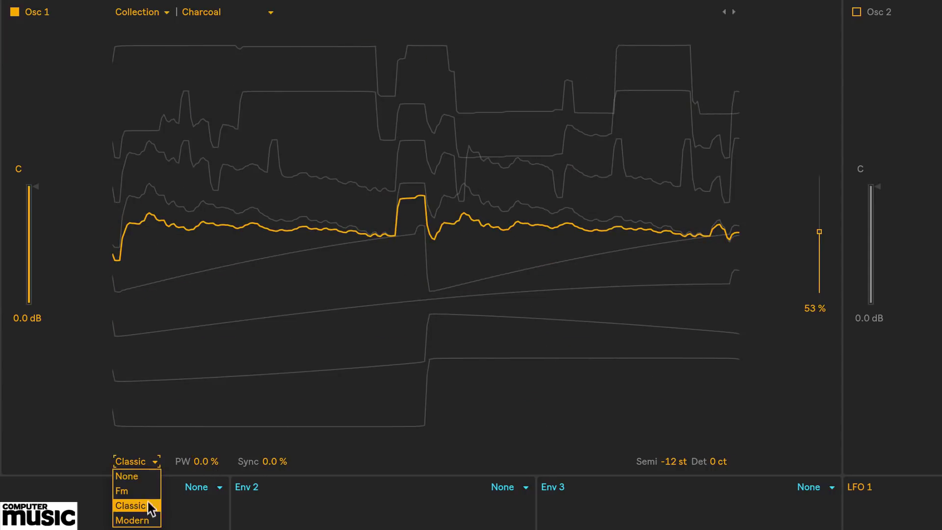
{"action": "left_click", "coordinate": [147, 520]}
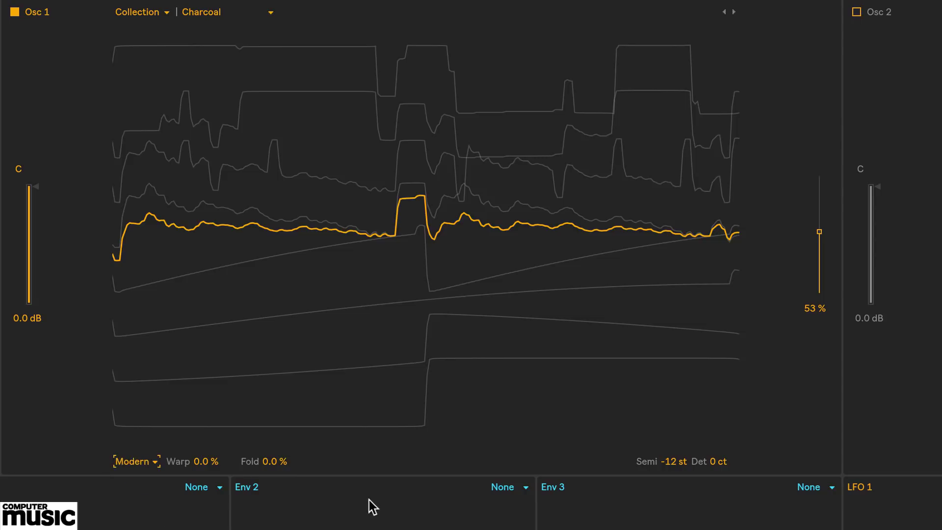
{"action": "left_click_drag", "start_coordinate": [199, 463], "coordinate": [199, 485]}
{"action": "left_click_drag", "start_coordinate": [267, 464], "coordinate": [267, 436]}
{"action": "mouse_move", "coordinate": [201, 464]}
{"action": "left_mouse_down"}
{"action": "mouse_move", "coordinate": [201, 513]}
{"action": "mouse_move", "coordinate": [201, 419]}
{"action": "mouse_move", "coordinate": [201, 465]}
{"action": "left_mouse_up"}
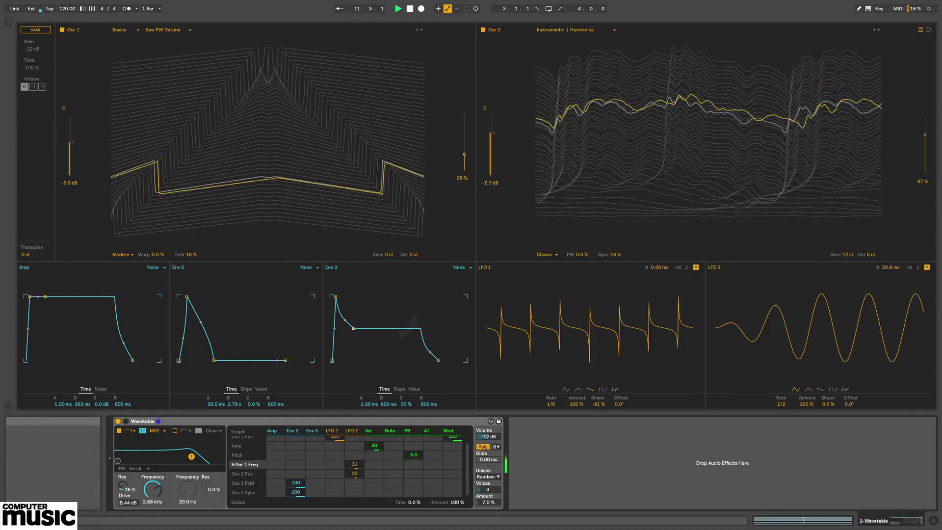
- With the two-oscillator patch playing, set Osc 1's wave position to 72 % and lower Osc 2's wave position to 8.4 %
{"action": "left_click_drag", "start_coordinate": [464, 154], "coordinate": [464, 128]}
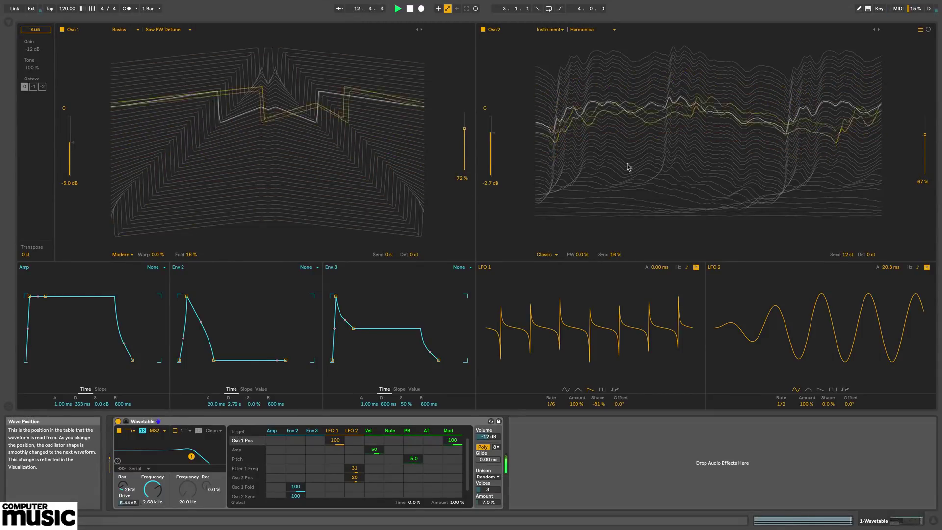
{"action": "left_click_drag", "start_coordinate": [925, 135], "coordinate": [924, 158]}
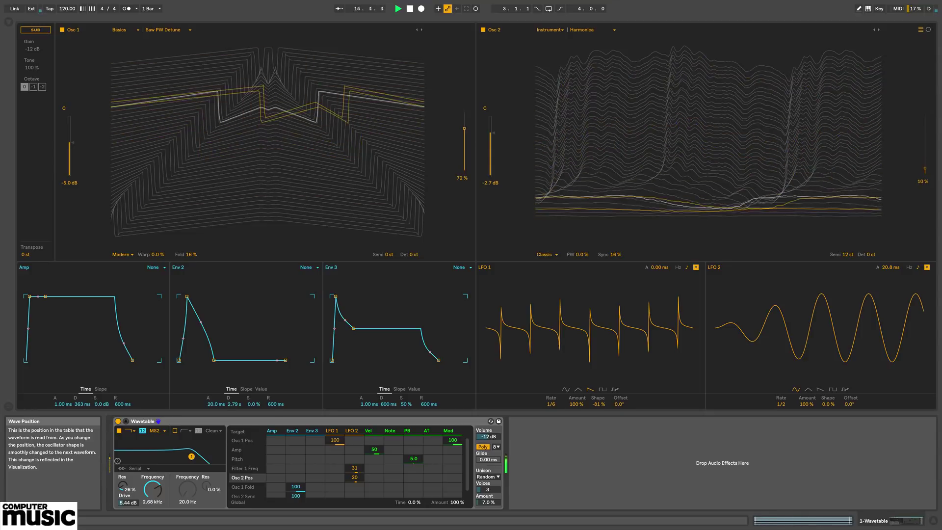
{"action": "left_click_drag", "start_coordinate": [925, 174], "coordinate": [924, 167]}
- Raise Osc 2's PW to 86 %, then lower Osc 1's wave position to 26 % and Filter 1's frequency to 1.82 kHz
{"action": "left_click_drag", "start_coordinate": [580, 254], "coordinate": [580, 211]}
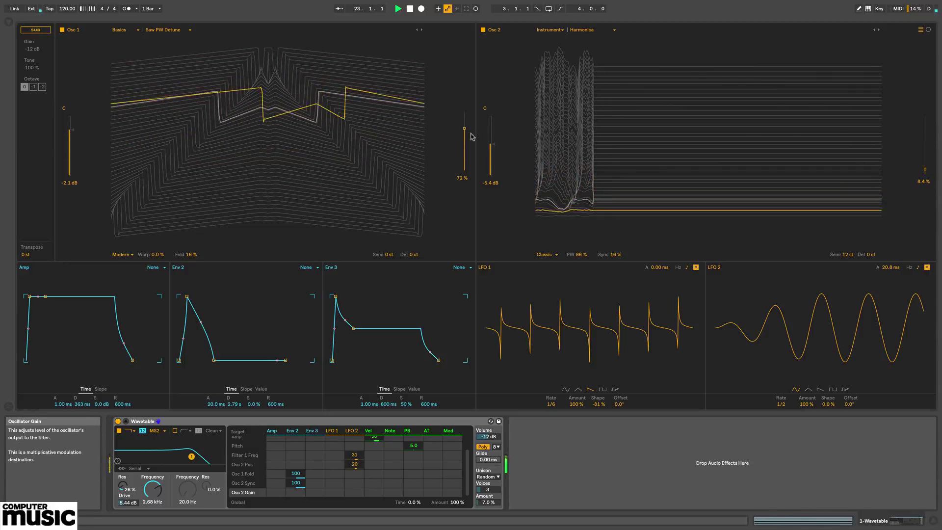
{"action": "left_click_drag", "start_coordinate": [465, 129], "coordinate": [464, 156]}
{"action": "left_click", "coordinate": [158, 493]}
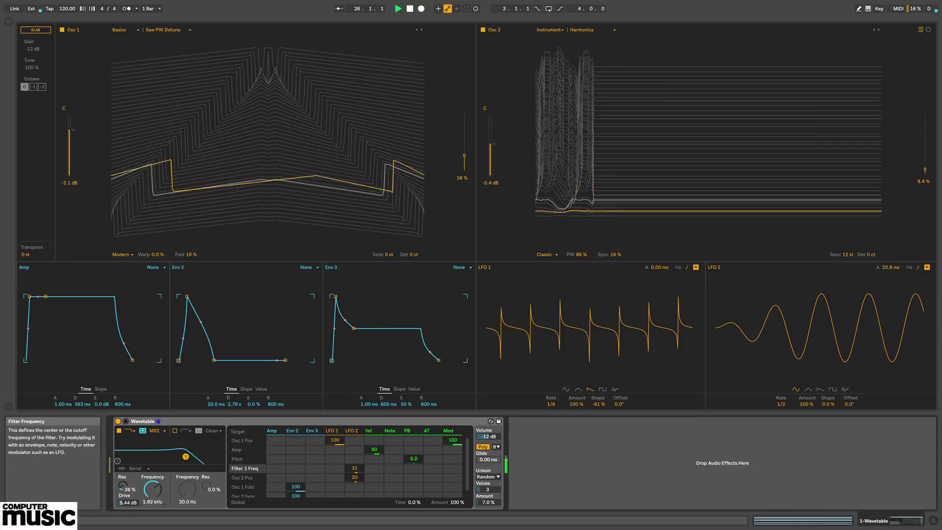